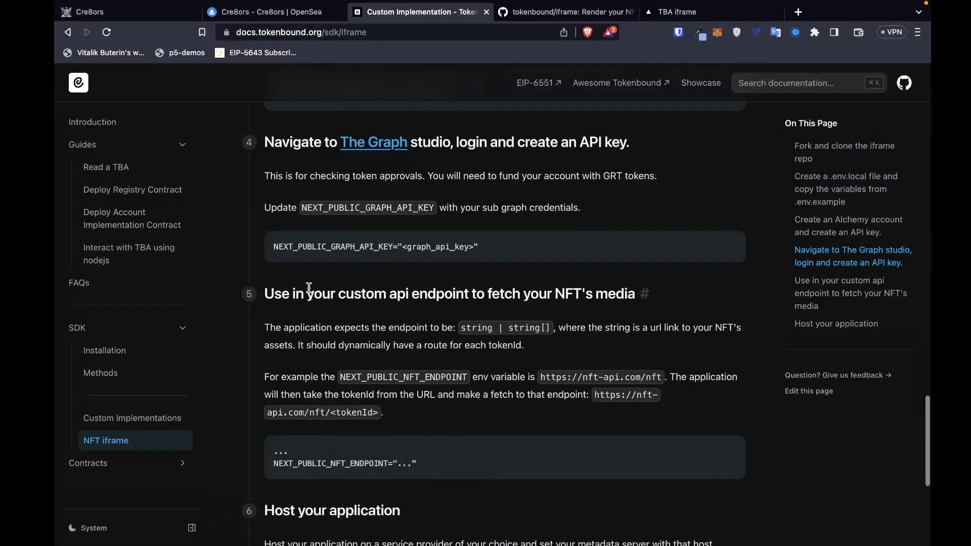
Step: Scroll the NFT iframe guide down to the 'Host your application' step and its animation_url example
scroll(332, 314, down, 3)
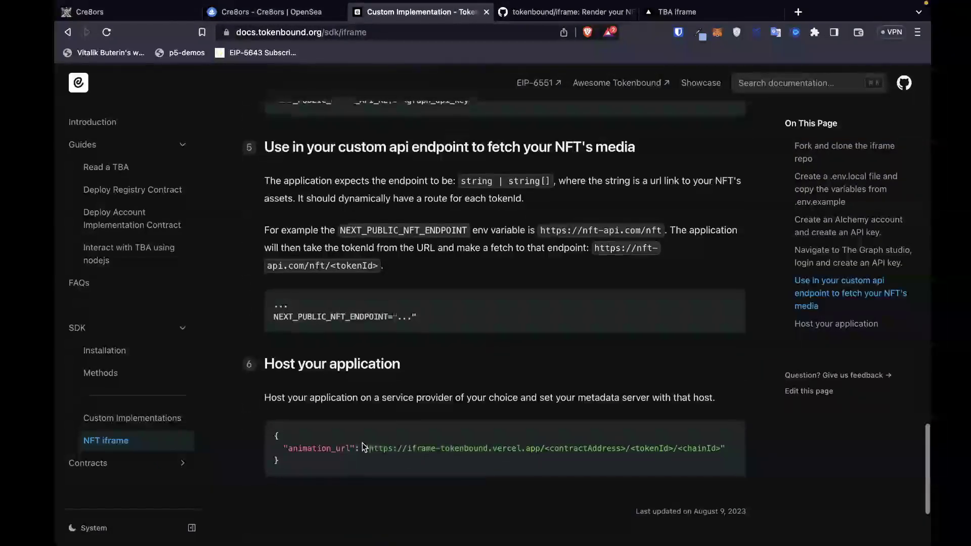
scroll(362, 445, down, 3)
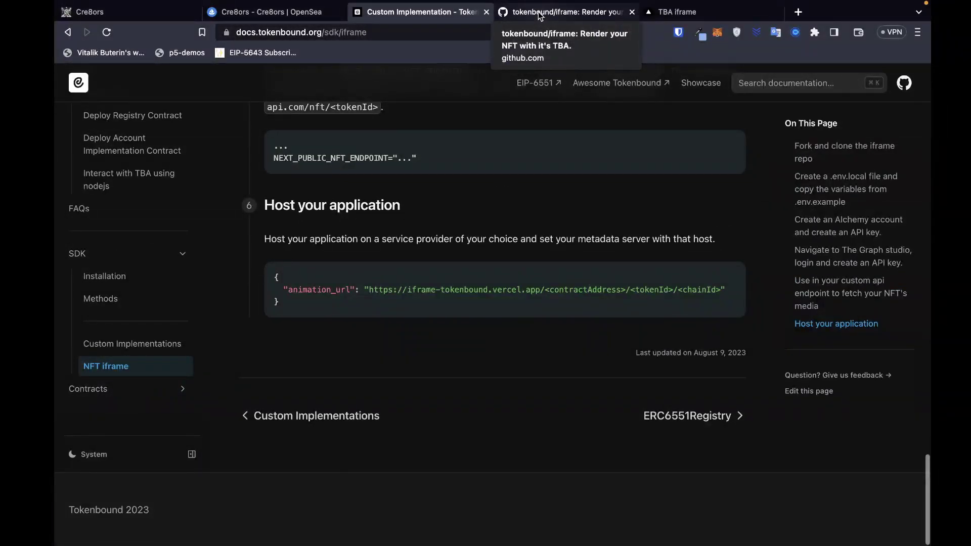
Step: Create a fork of tokenbound/iframe owned by defientco, keeping the repository name iframe
click(540, 15)
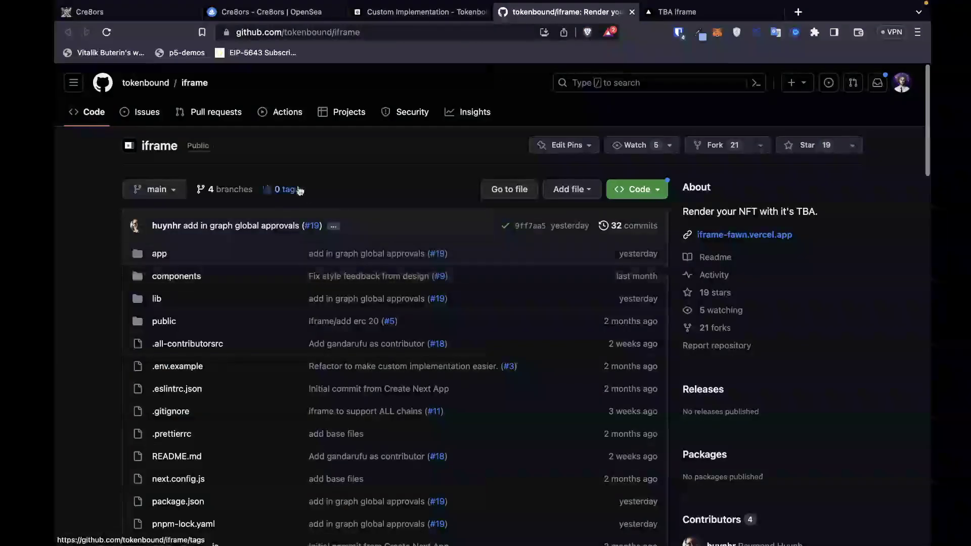
click(650, 191)
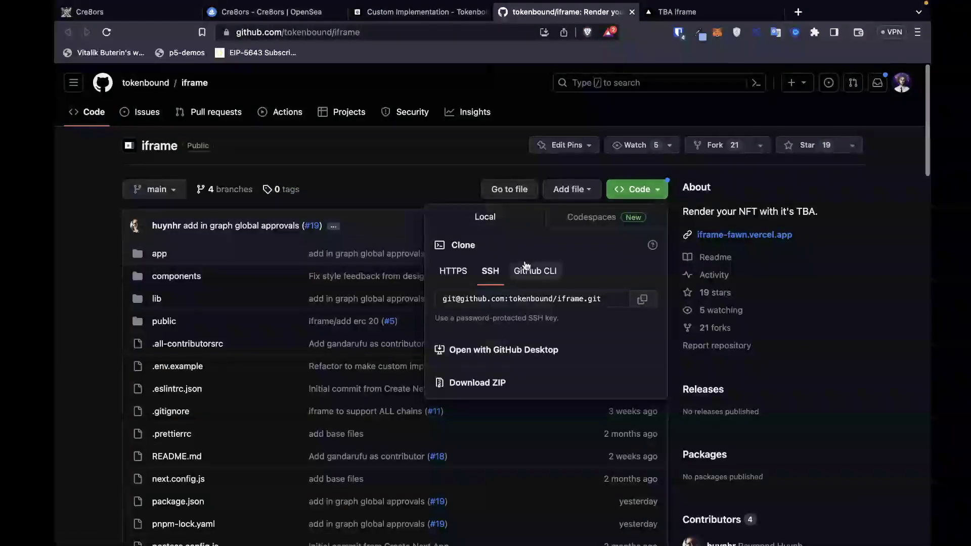
click(514, 161)
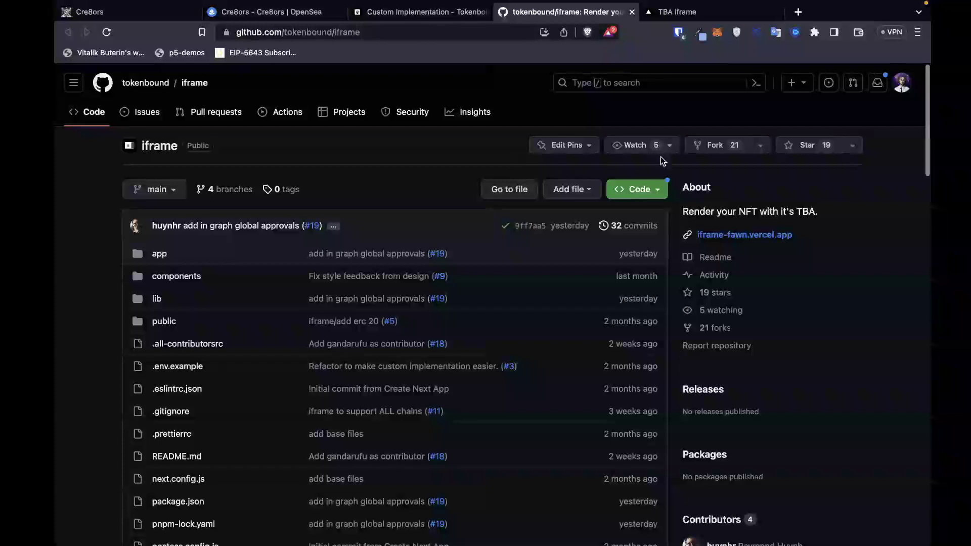
click(708, 147)
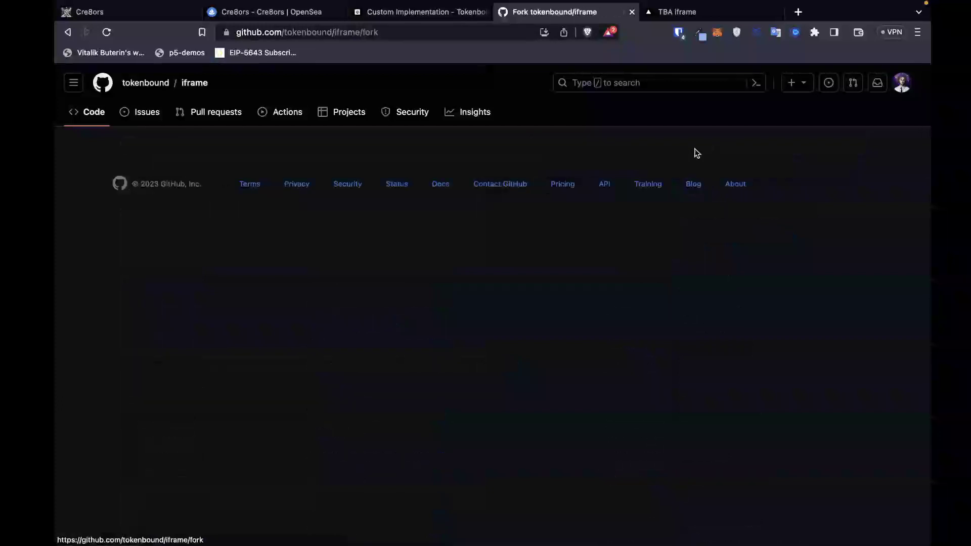
click(322, 261)
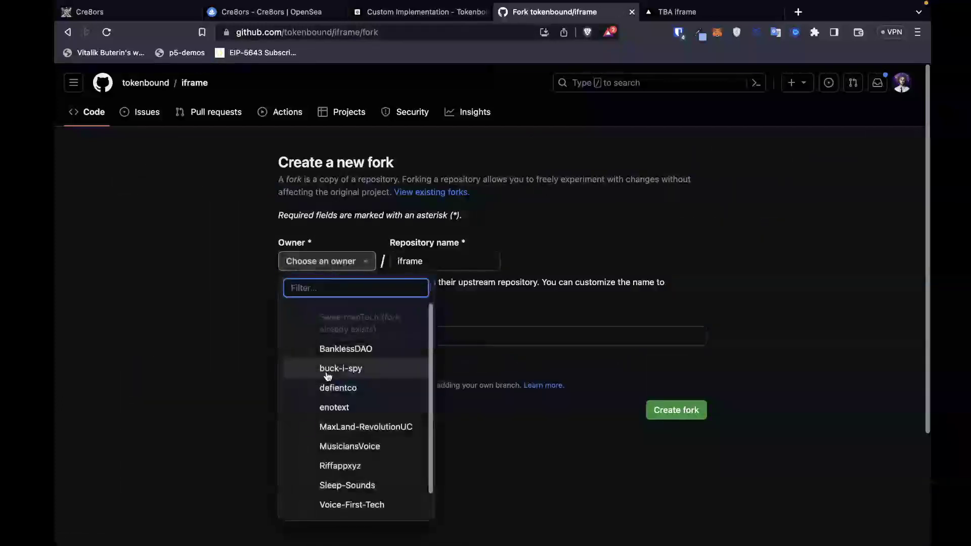
click(337, 389)
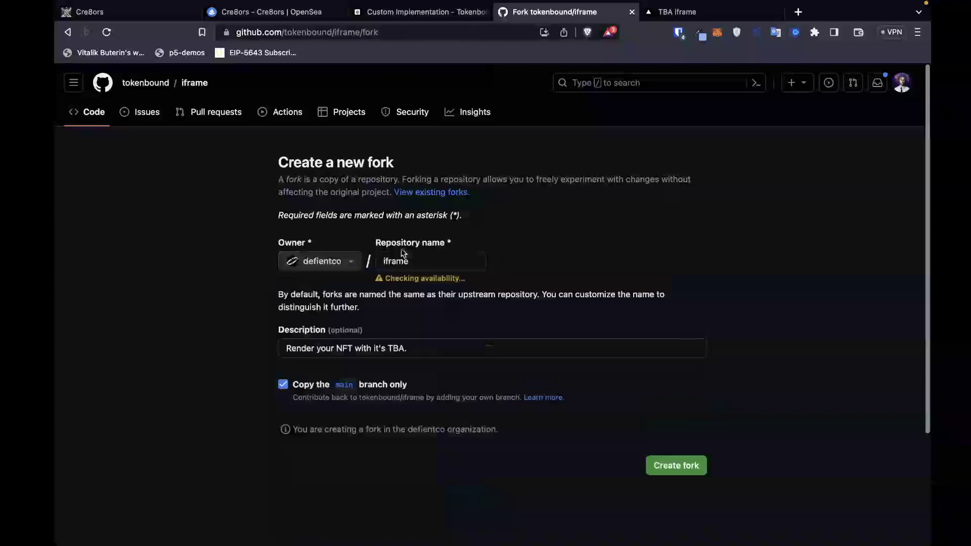
click(421, 261)
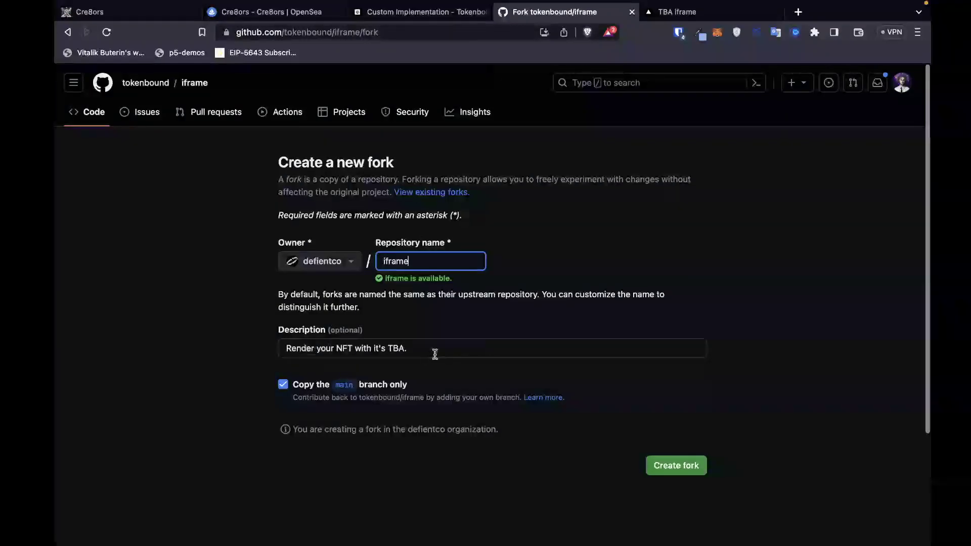
click(672, 470)
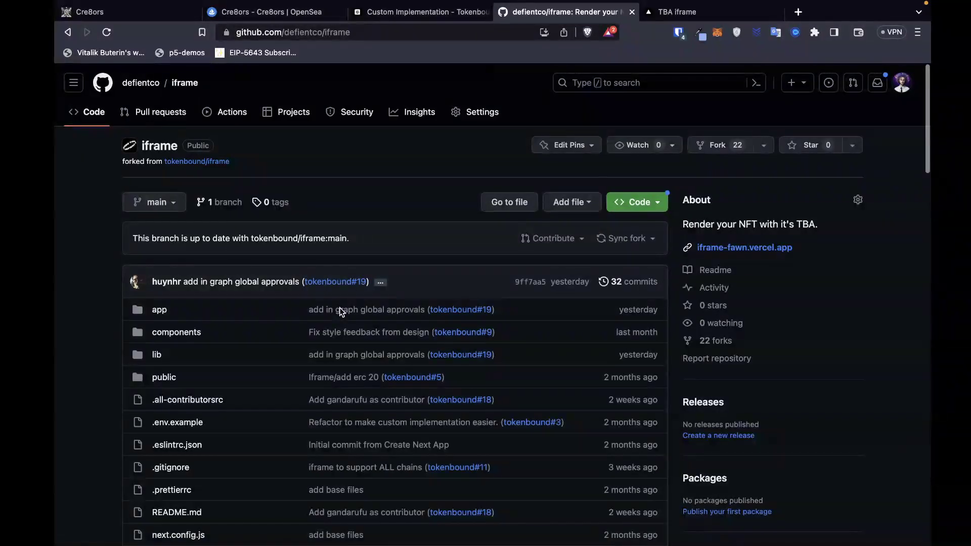
Step: Open vercel.com in a new browser tab
click(799, 12)
text(vercel.com)
key(Return)
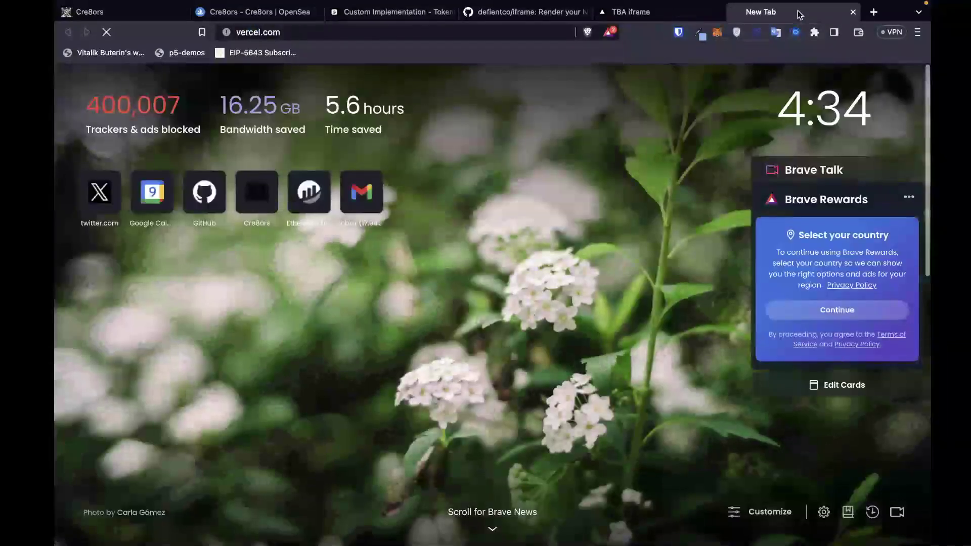
Step: Read through the fork's README and its .env.example variables, then go back to Vercel
click(531, 12)
scroll(428, 328, down, 2)
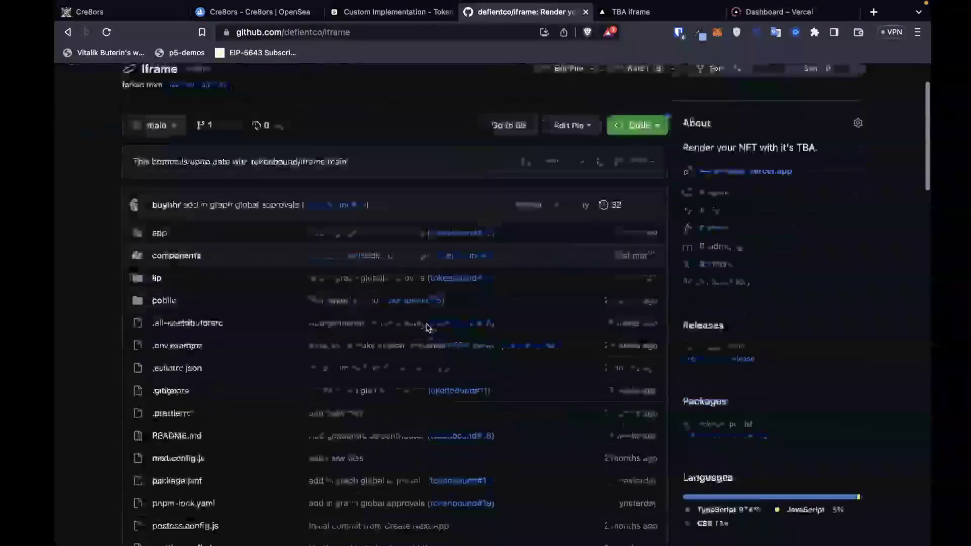
scroll(425, 324, down, 15)
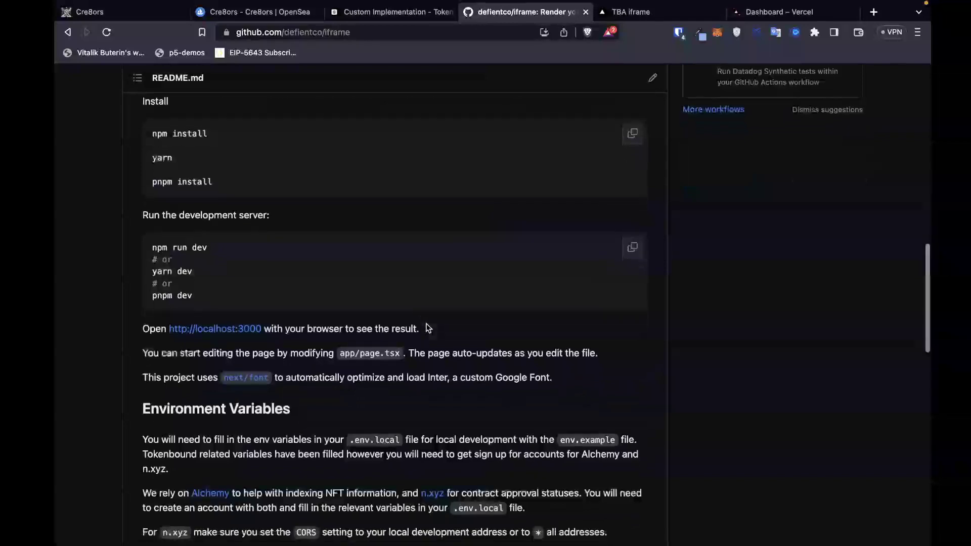
scroll(427, 328, down, 3)
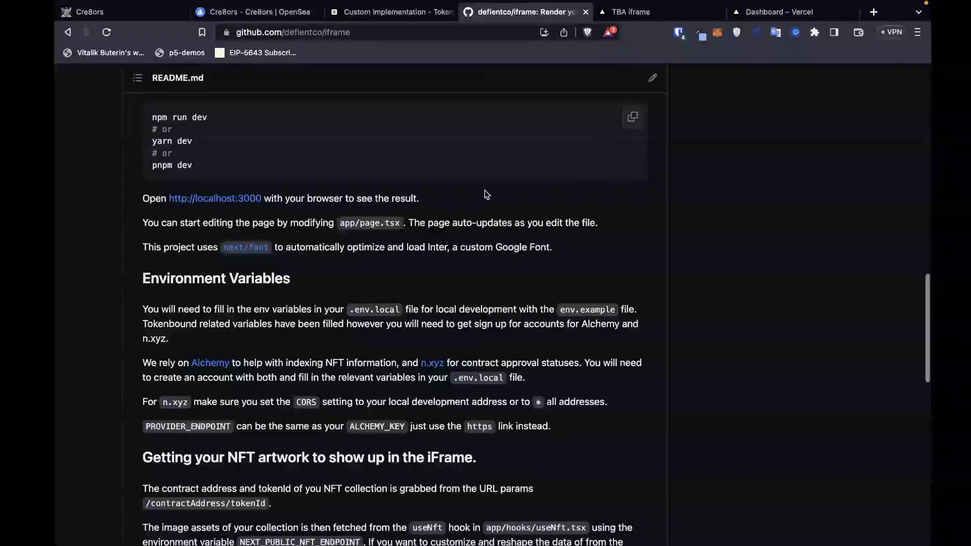
scroll(484, 190, up, 10)
scroll(484, 190, up, 10)
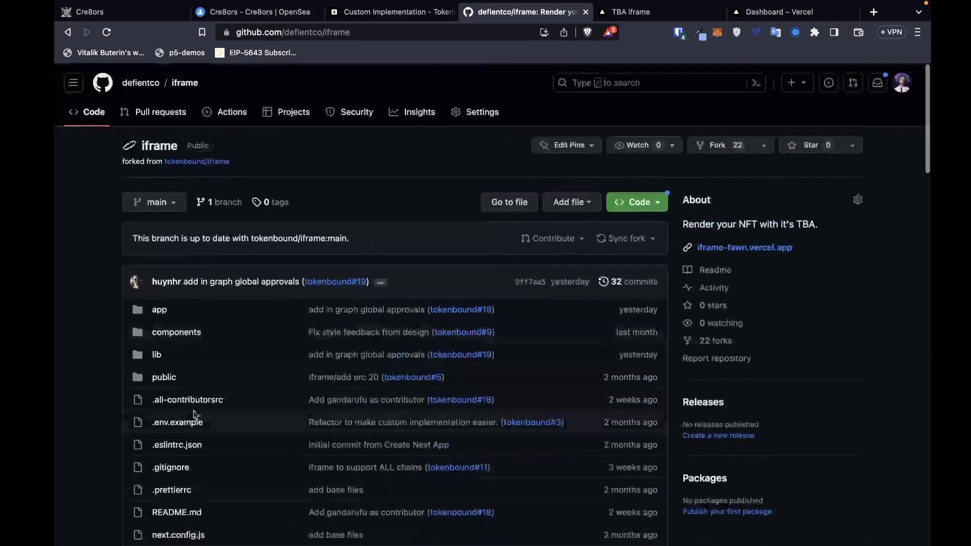
click(182, 423)
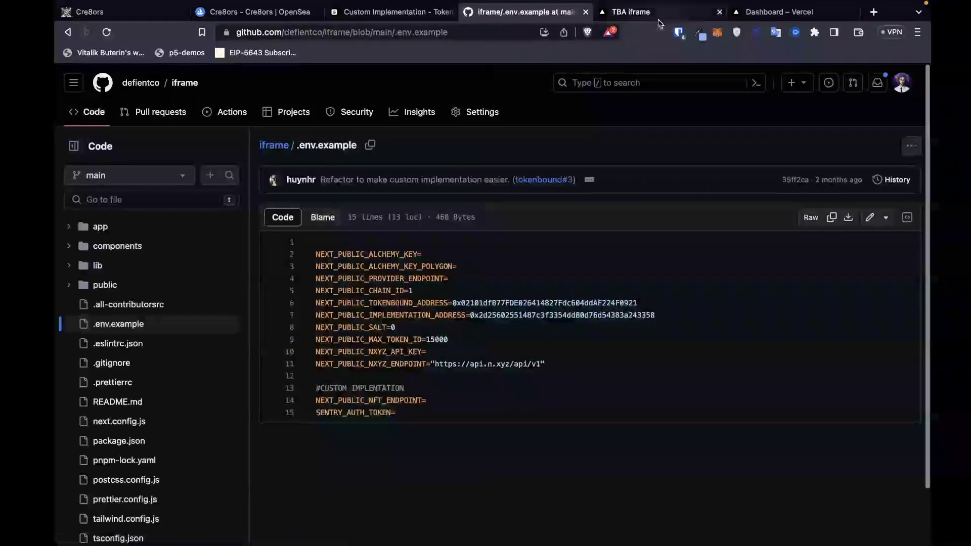
click(753, 12)
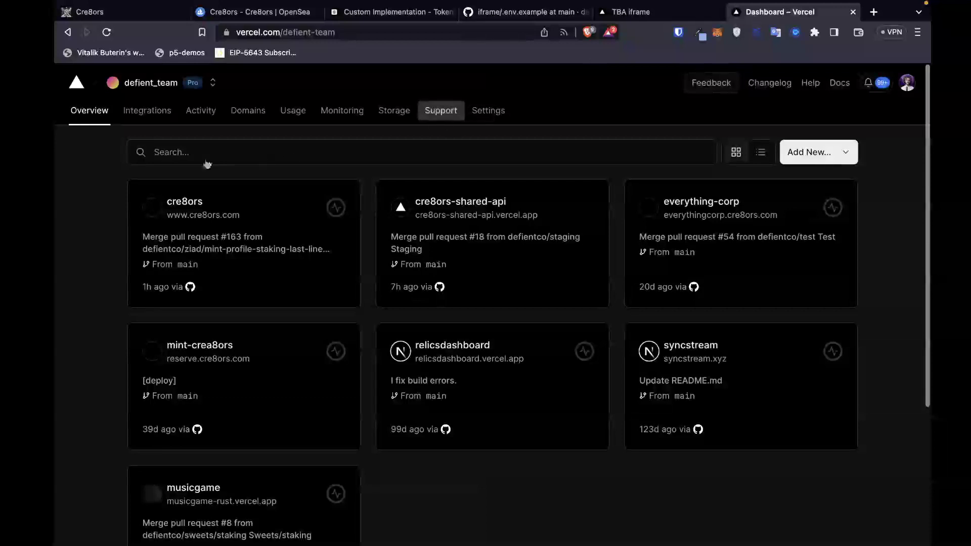
Step: Start a new Vercel project by importing the iframe repository from the defientco account
click(821, 157)
click(812, 187)
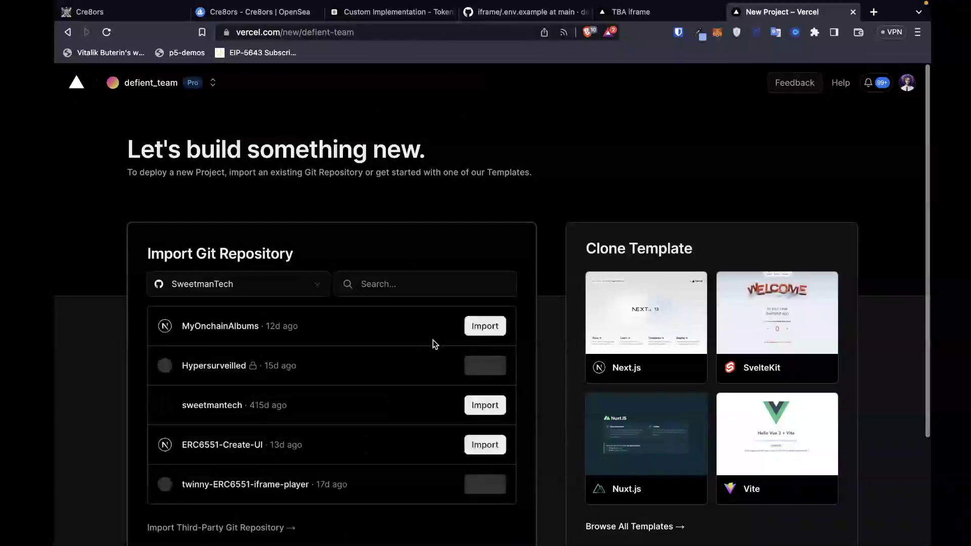
click(253, 286)
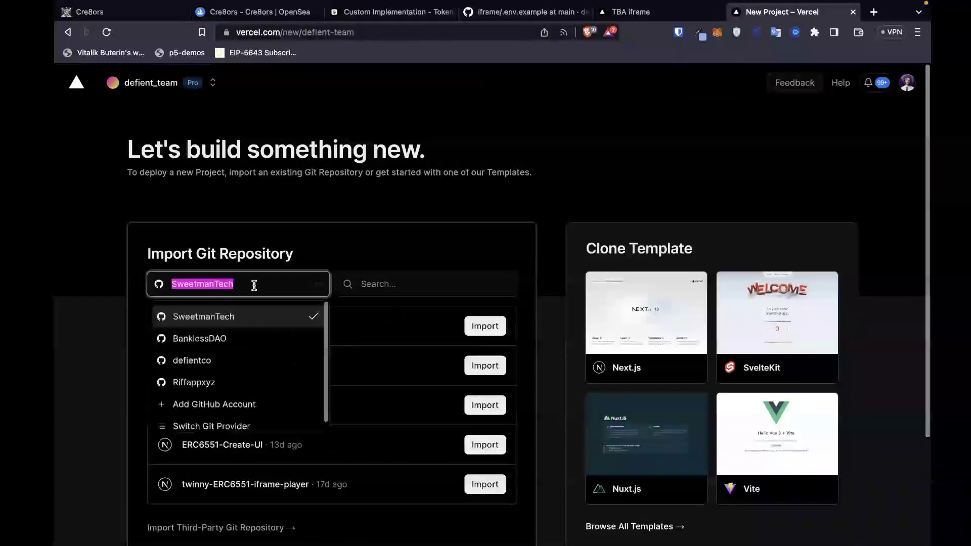
click(255, 361)
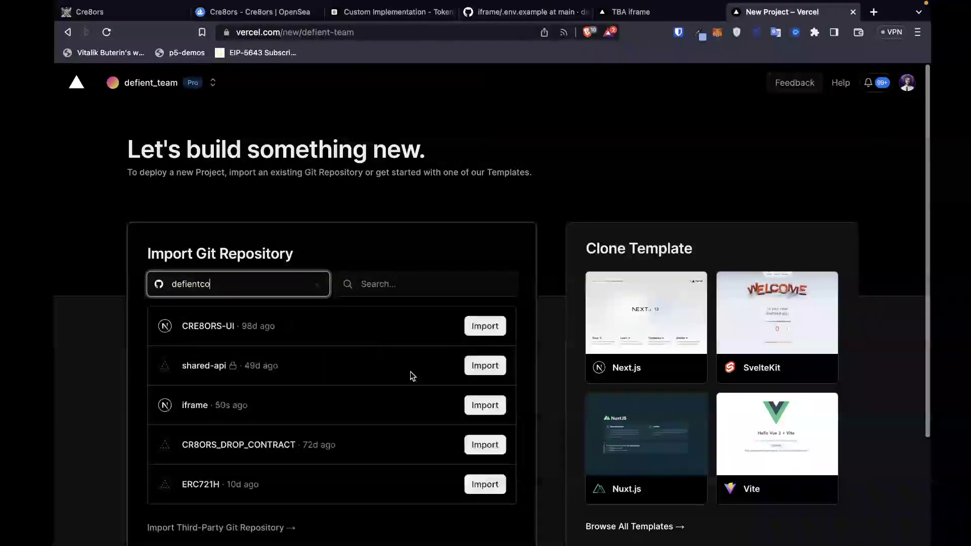
click(495, 405)
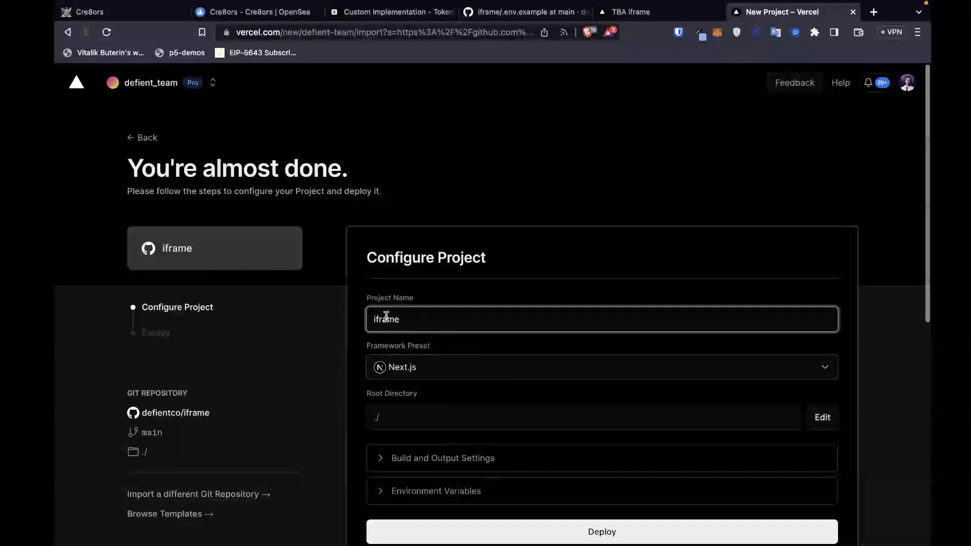
Step: Name the project metadata and expand its Environment Variables section
text(metadata)
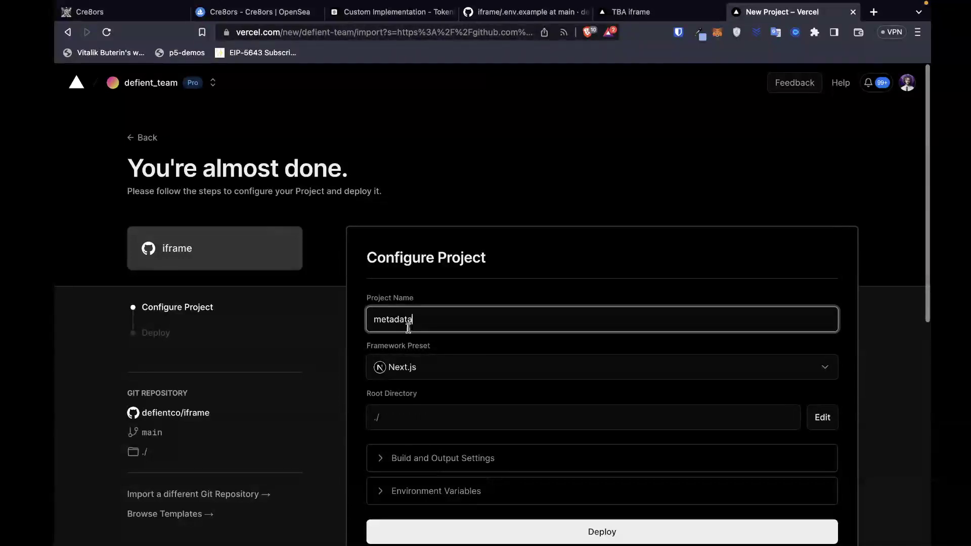
scroll(475, 378, down, 1)
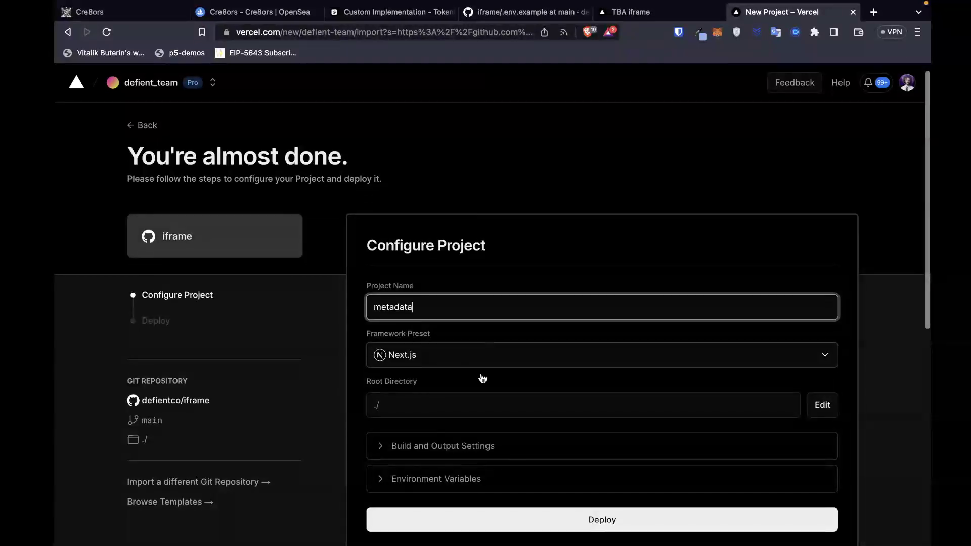
scroll(482, 378, down, 2)
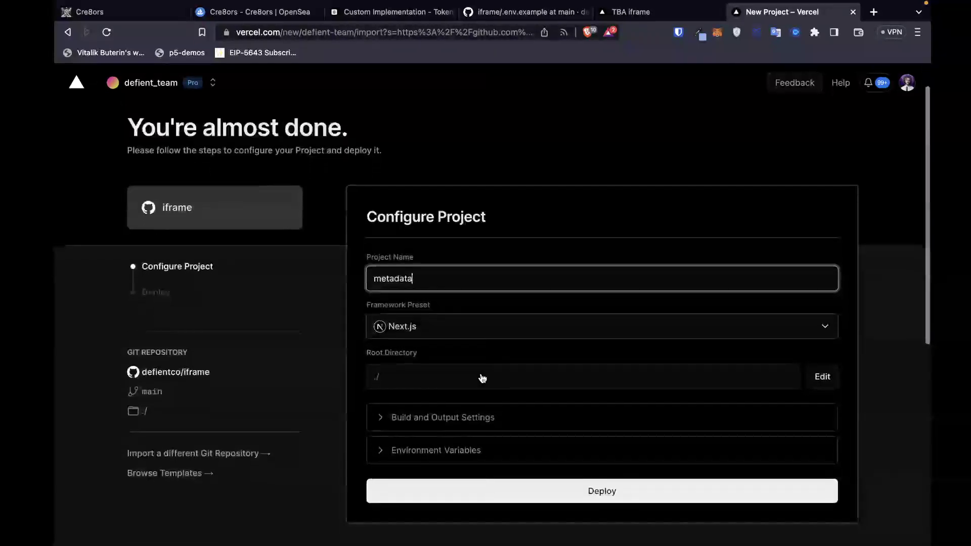
click(456, 446)
Step: Reorder the desktop spaces so the Code space sits last, then return to the browser
scroll(449, 459, down, 4)
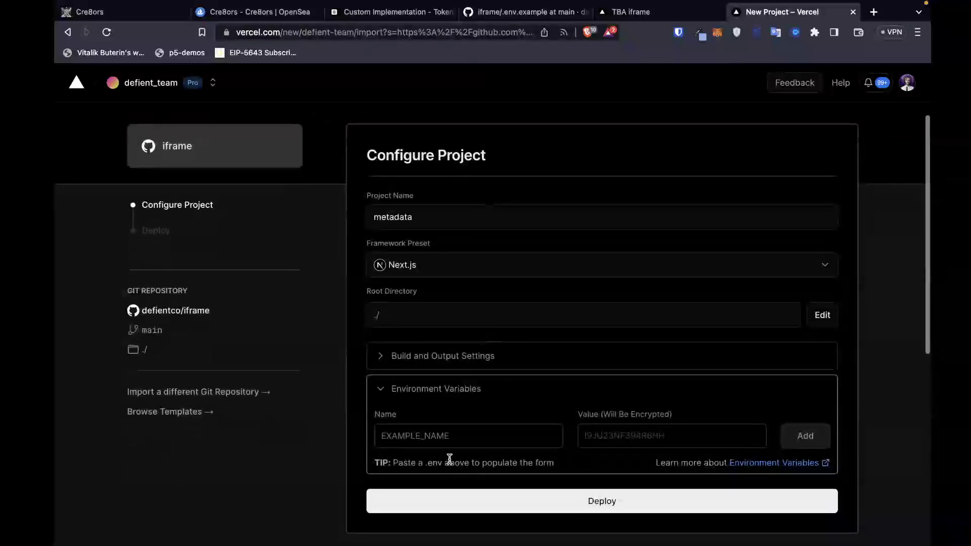
key(ctrl+Right)
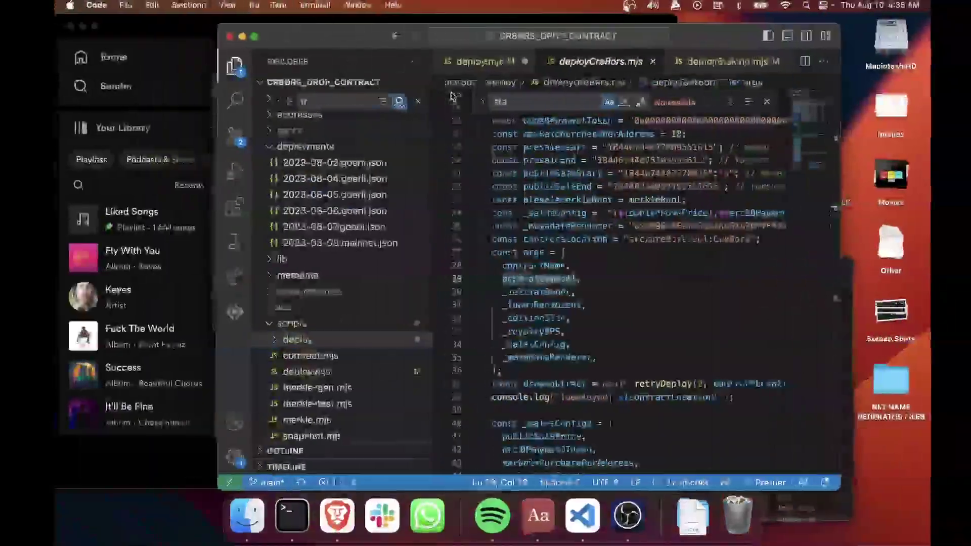
key(ctrl+Right)
key(ctrl+Left)
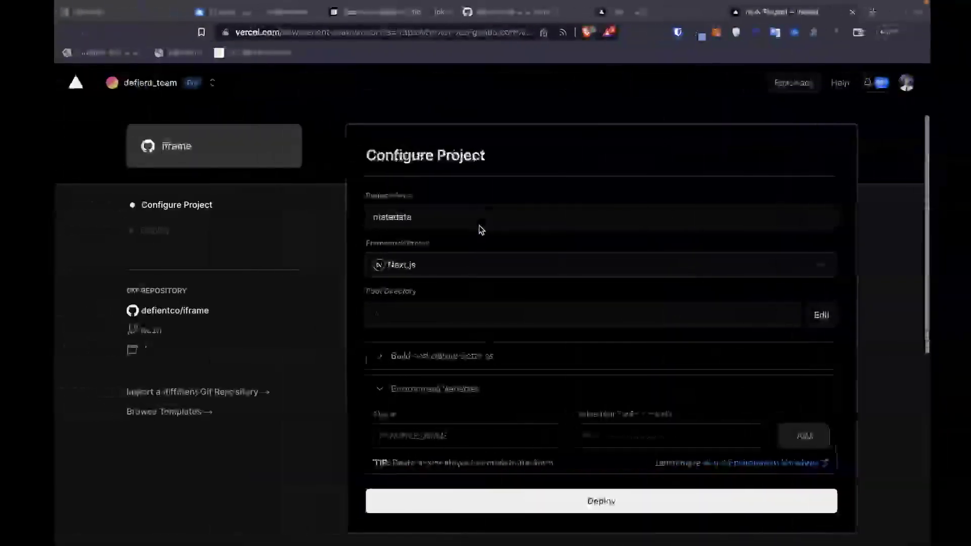
key(ctrl+Up)
drag(602, 19, 718, 30)
click(404, 42)
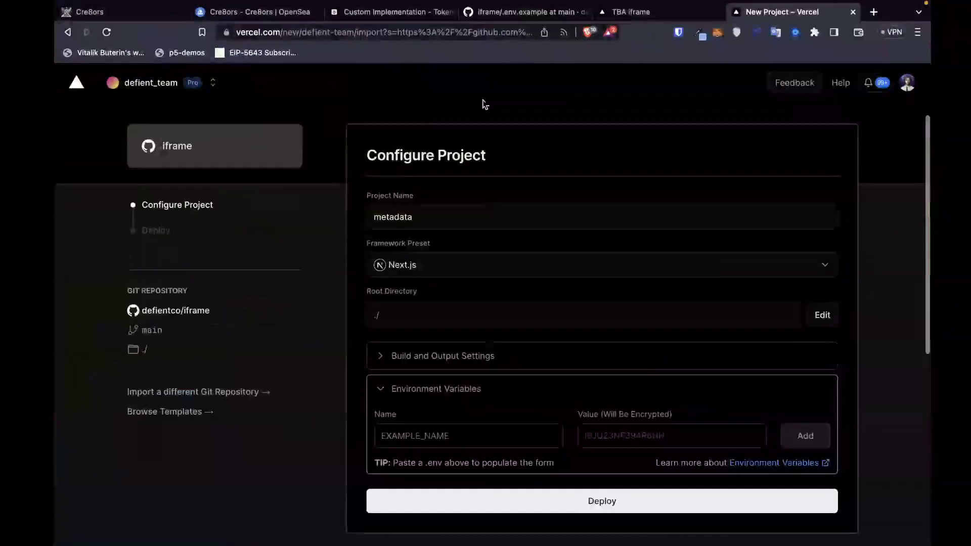
Step: Paste the NEXT_PUBLIC_ALCHEMY_KEY name from .env.example into Vercel's variable name field
click(526, 11)
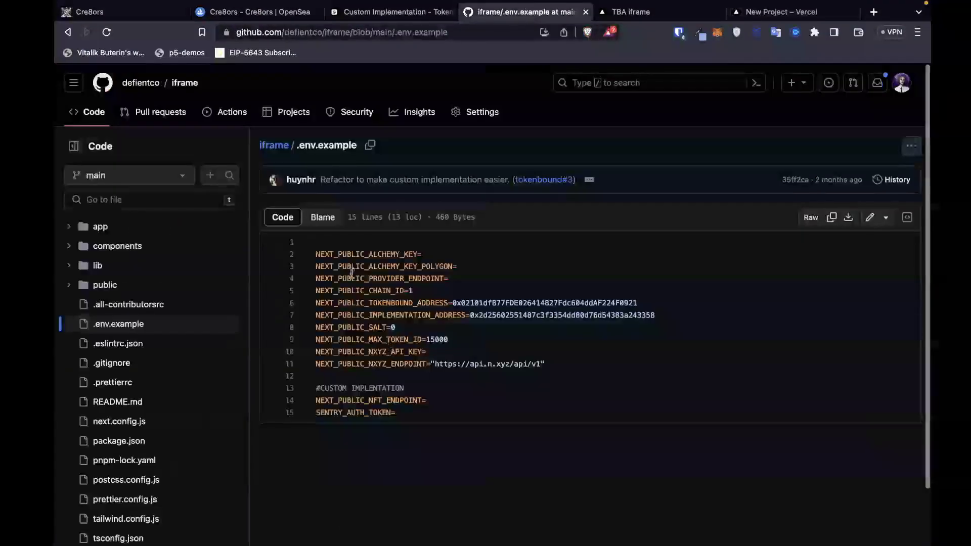
click(352, 254)
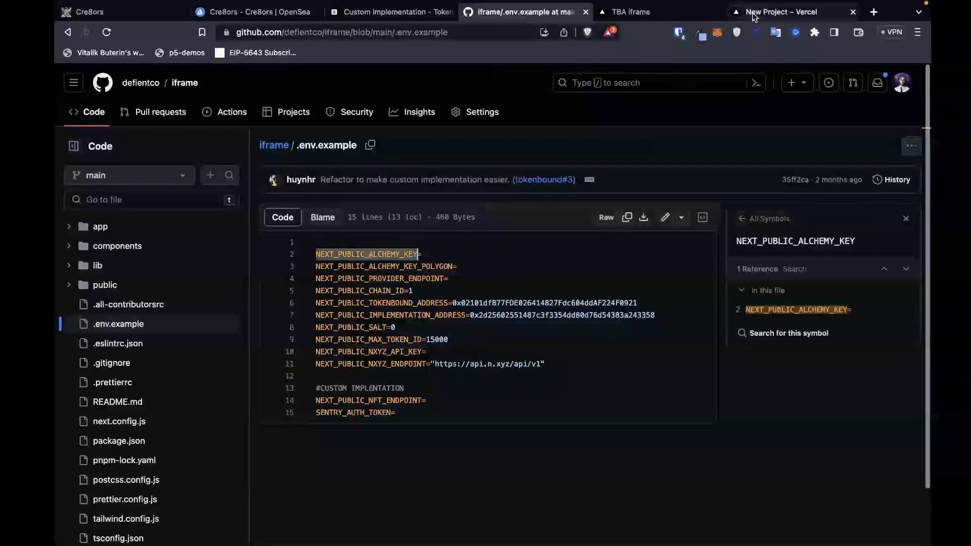
drag(753, 15, 642, 13)
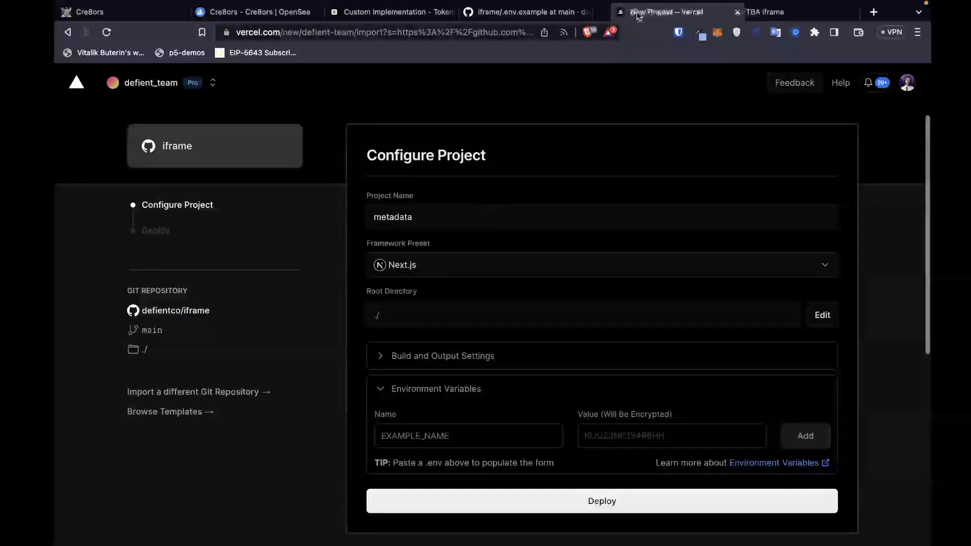
click(418, 431)
text(NEXT_PUBLIC_ALCHEMY_KEY)
click(521, 12)
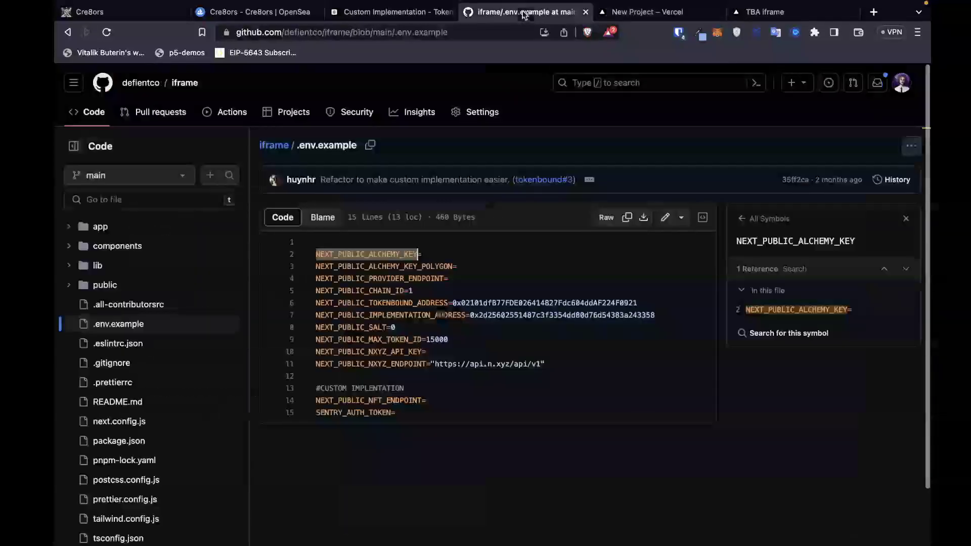
double_click(380, 266)
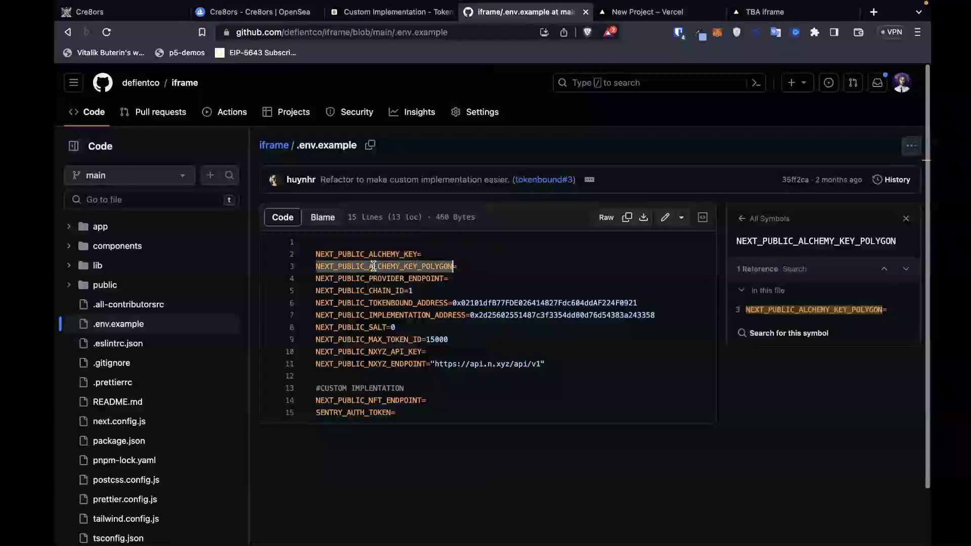
double_click(379, 279)
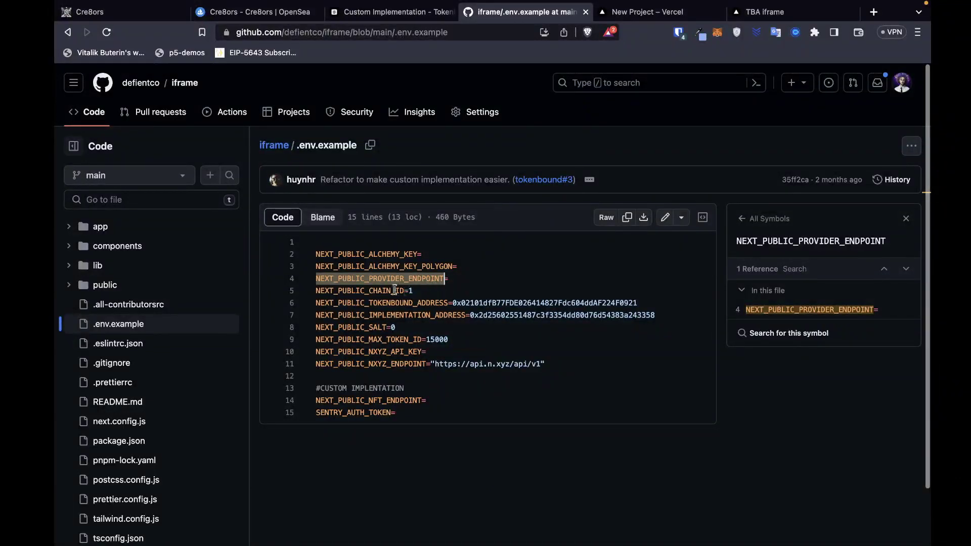
double_click(378, 290)
key(super+c)
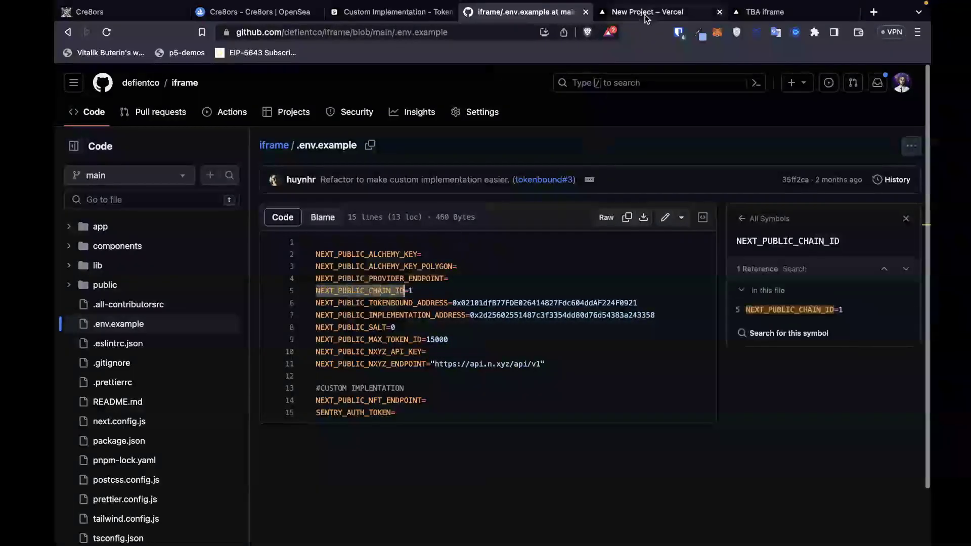
click(648, 12)
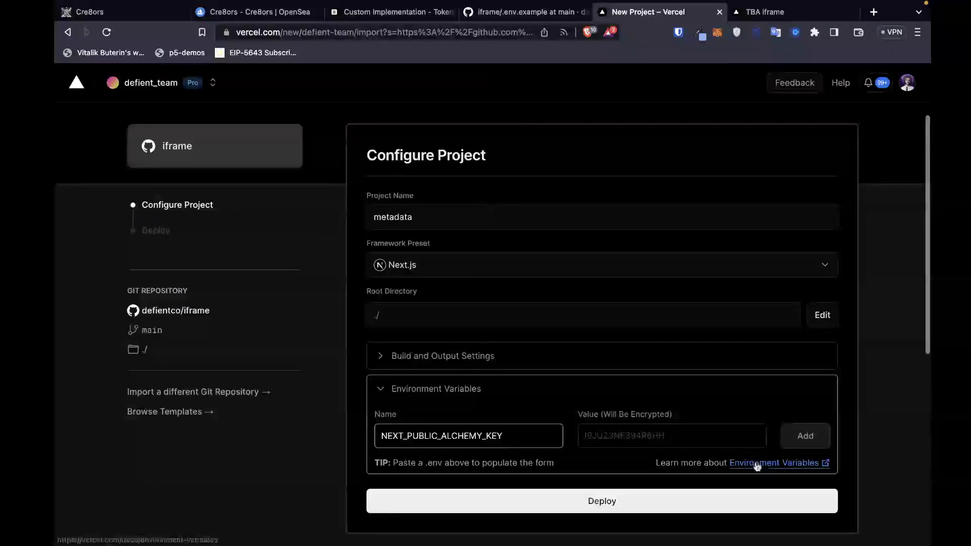
click(678, 432)
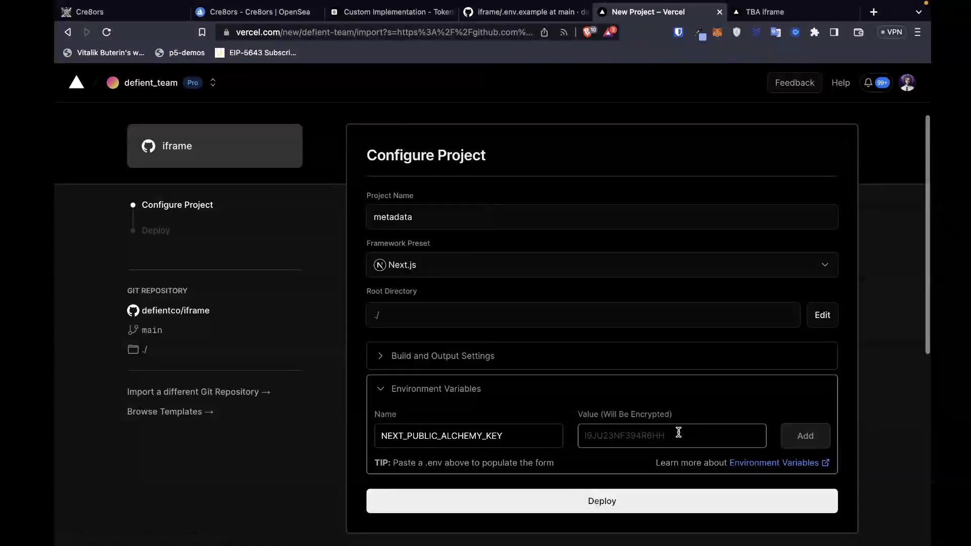
text(gg)
click(805, 436)
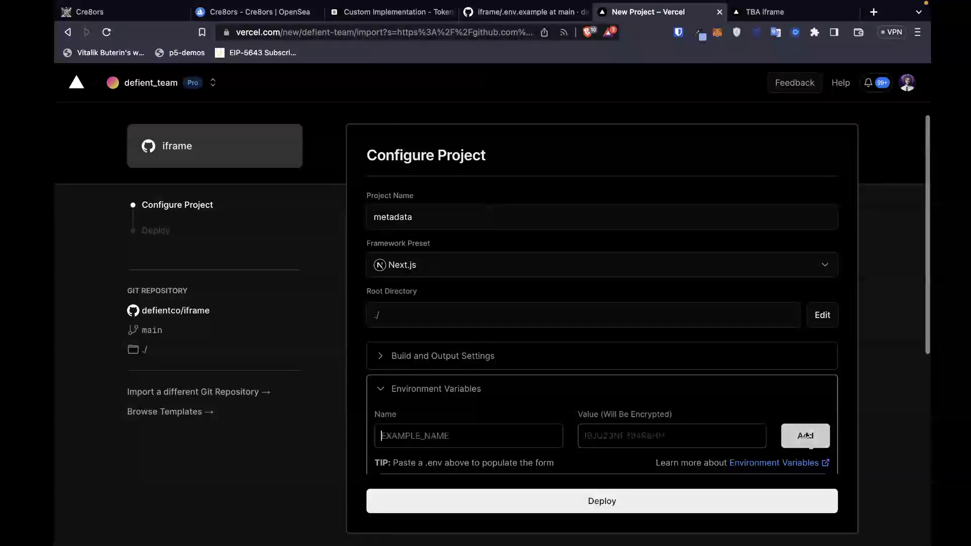
Step: Add NEXT_PUBLIC_CHAIN_ID with value 1
scroll(472, 441, down, 2)
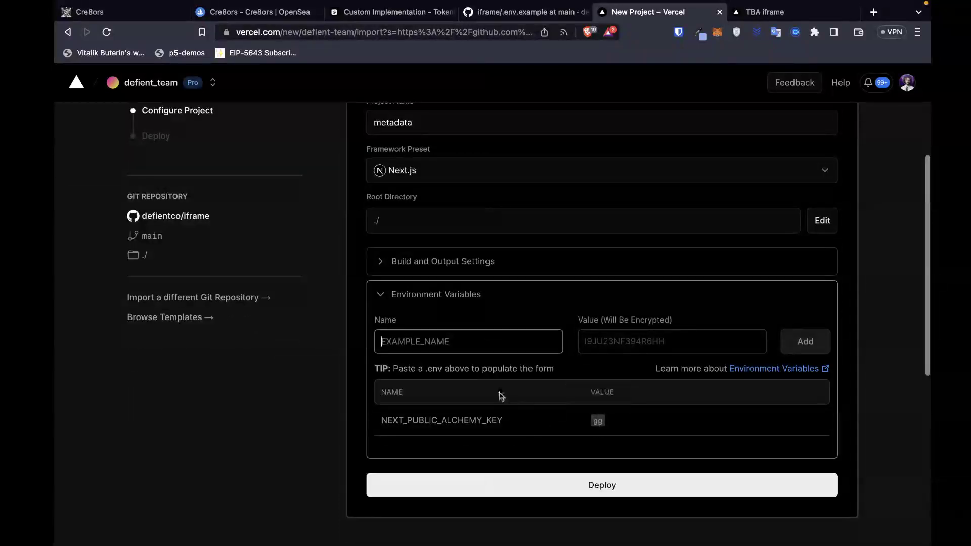
scroll(497, 383, down, 1)
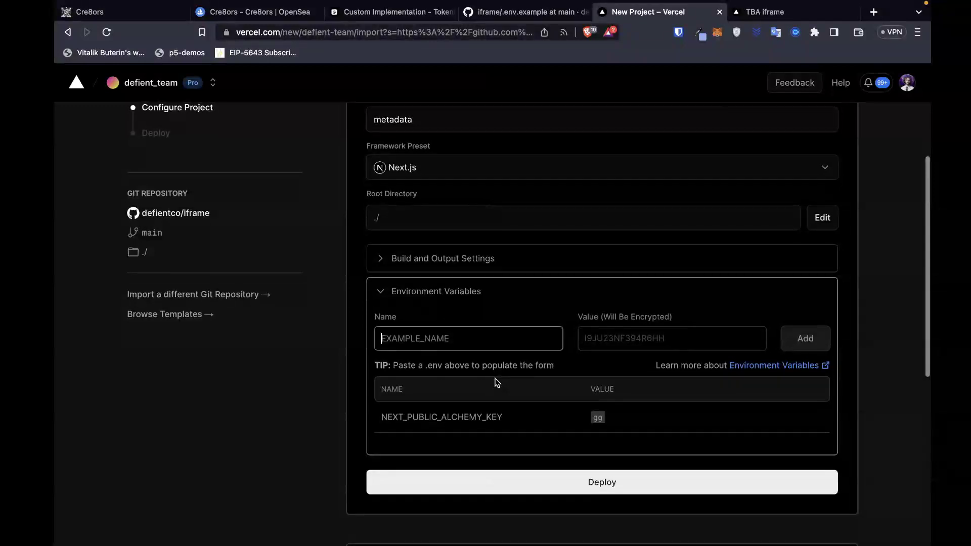
key(super+v)
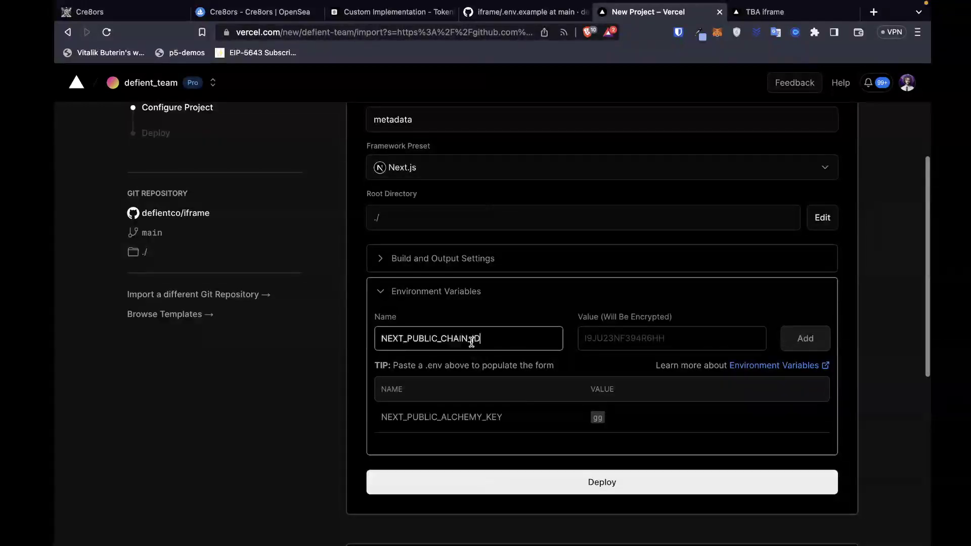
click(601, 339)
text(1)
click(805, 338)
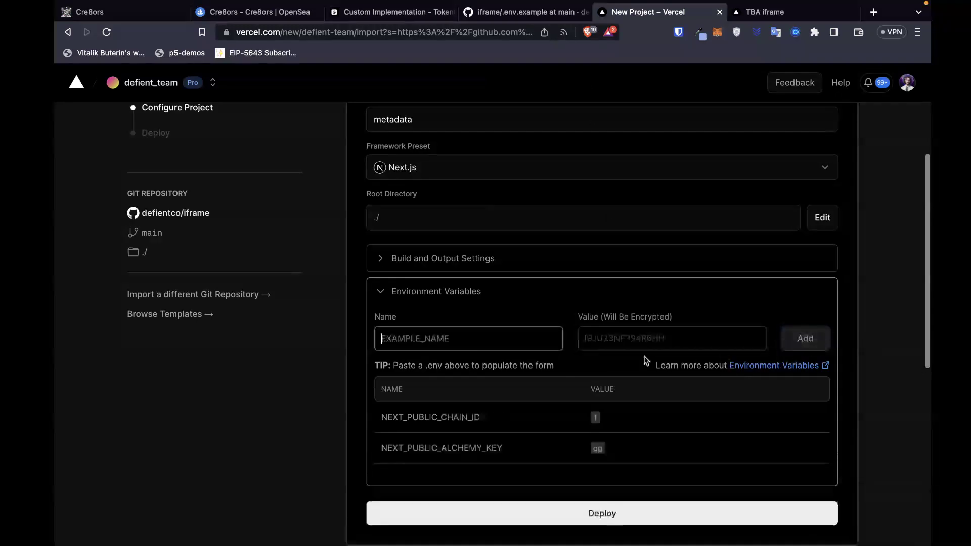
Step: Add NEXT_PUBLIC_TOKENBOUND_ADDRESS with the contract address copied from .env.example
click(761, 12)
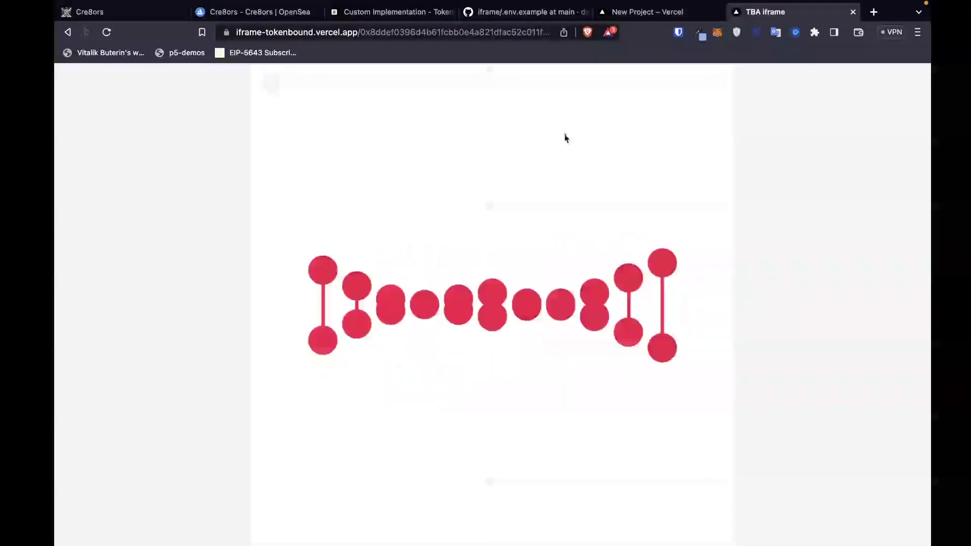
click(497, 15)
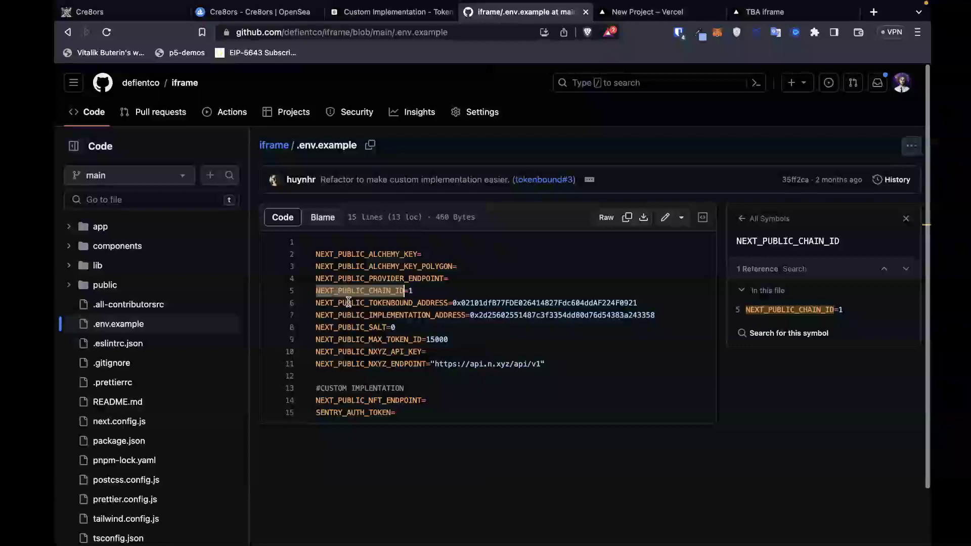
click(348, 302)
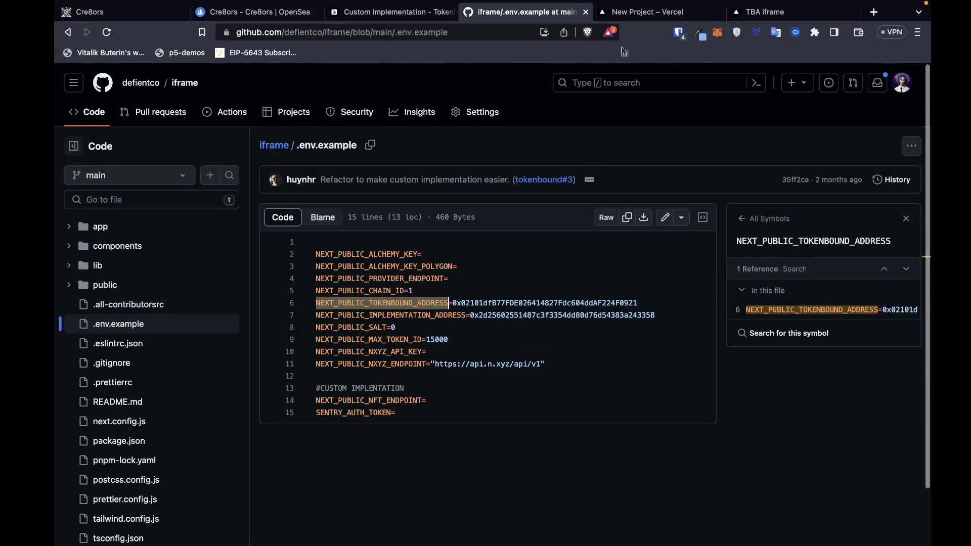
click(642, 12)
text(NEXT_PUBLIC_TOKENBOUND_ADDRESS)
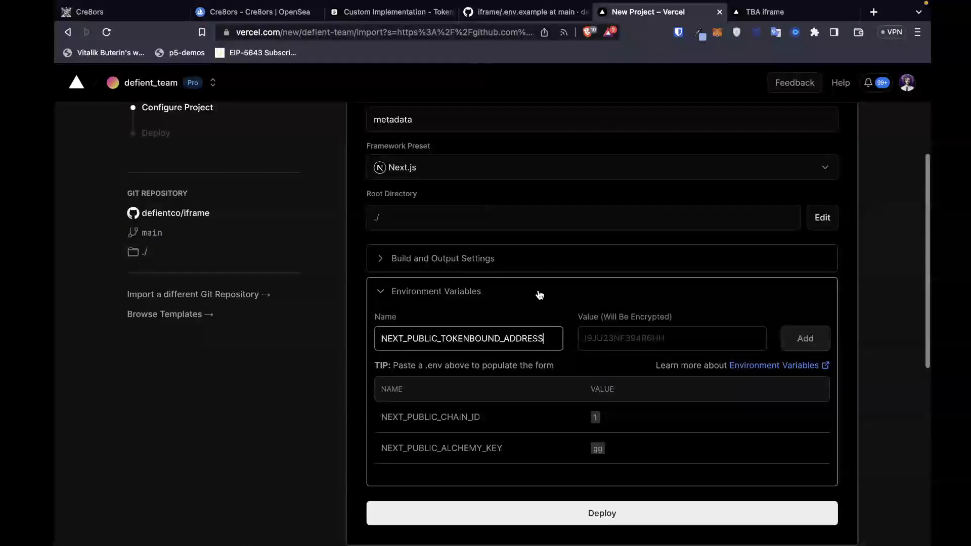
click(498, 12)
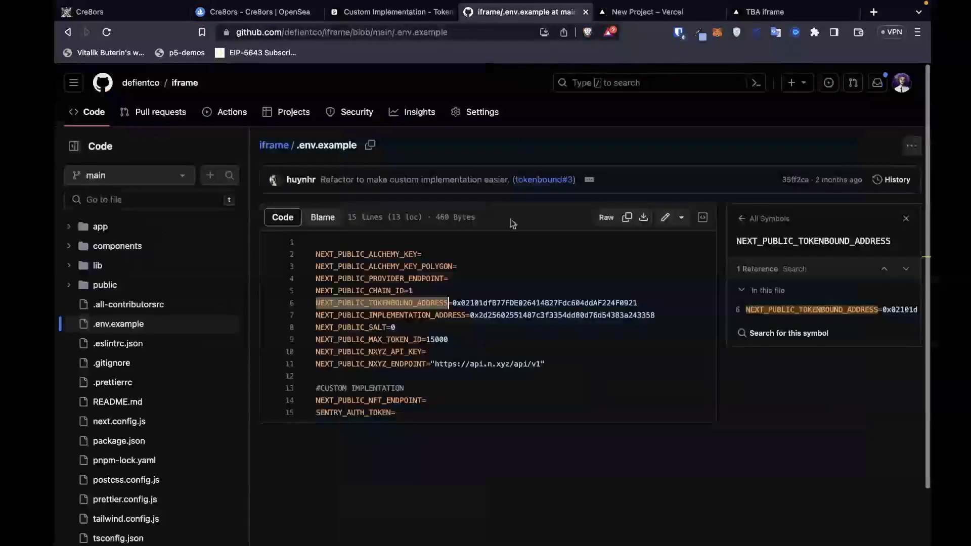
double_click(495, 300)
key(super+c)
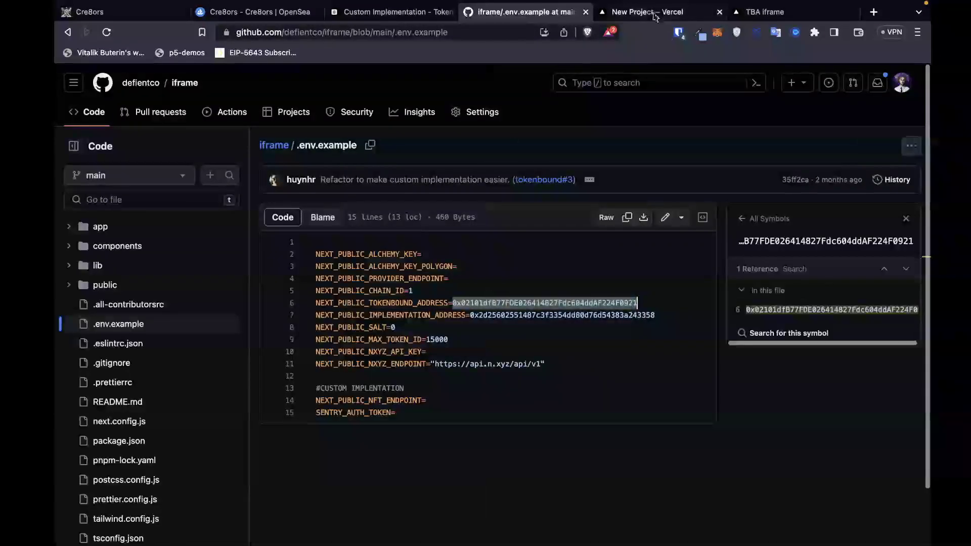
click(655, 14)
click(609, 335)
key(super+v)
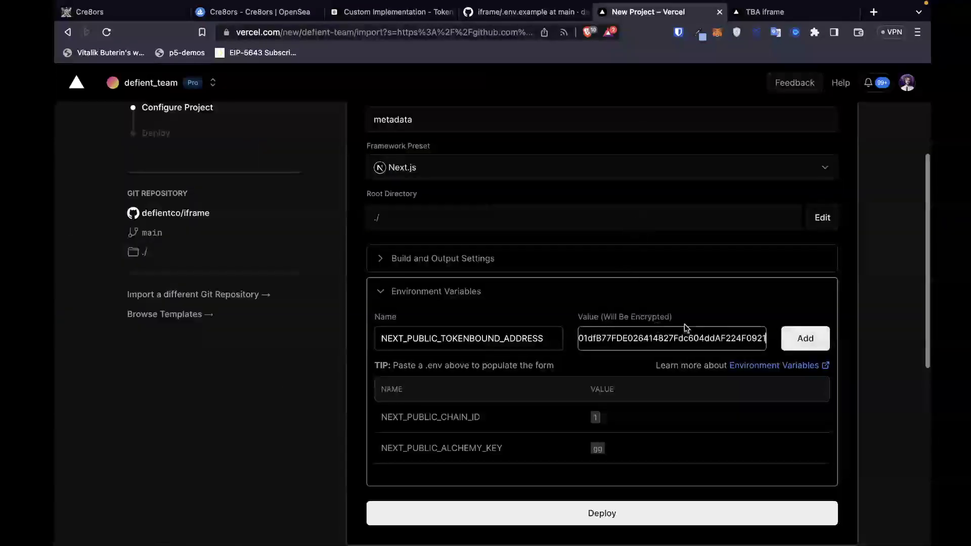
click(805, 338)
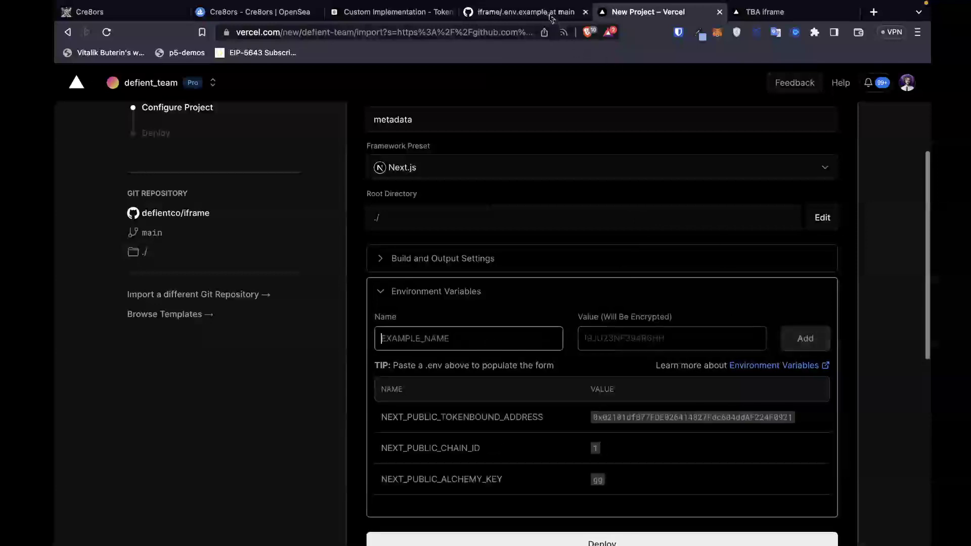
Step: Add NEXT_PUBLIC_IMPLEMENTATION_ADDRESS with the implementation address copied from .env.example
click(552, 15)
double_click(436, 314)
key(super+c)
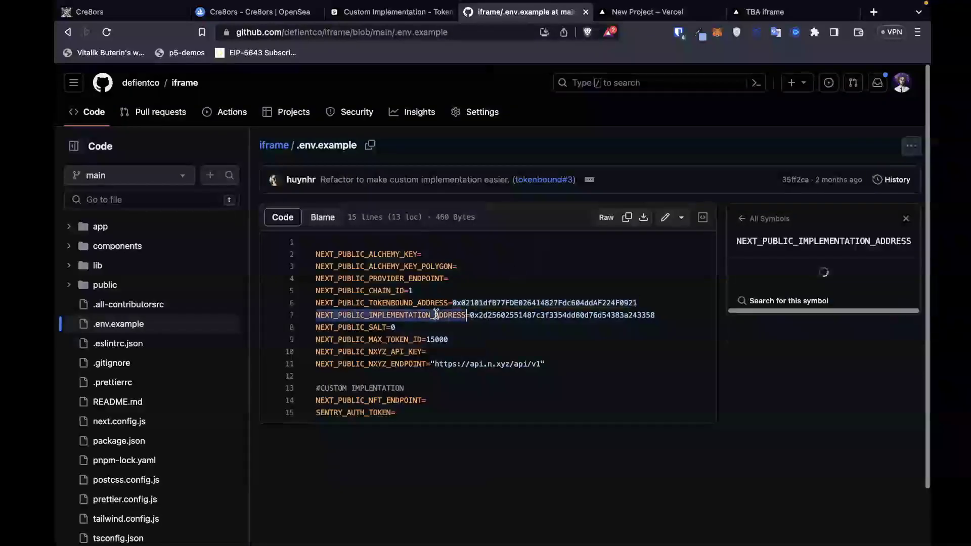
click(629, 15)
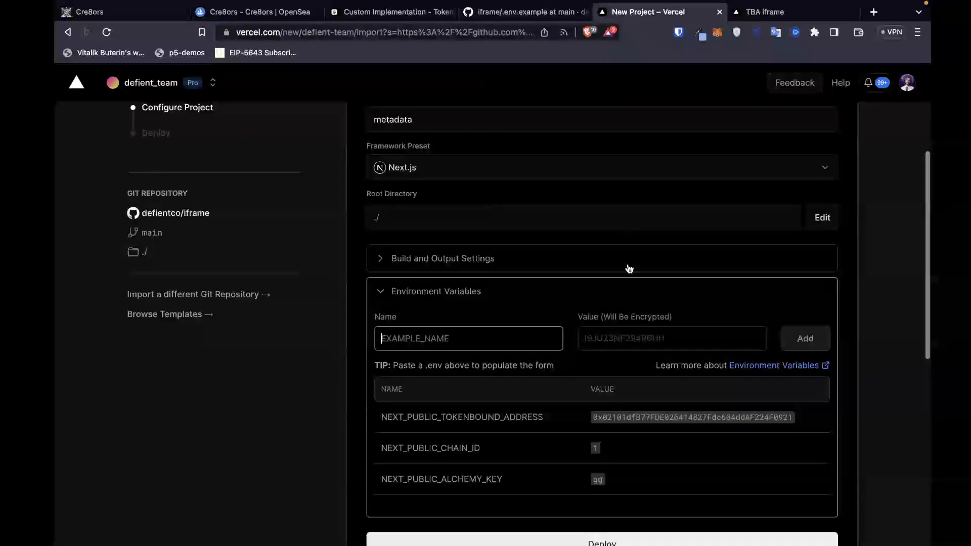
key(super+v)
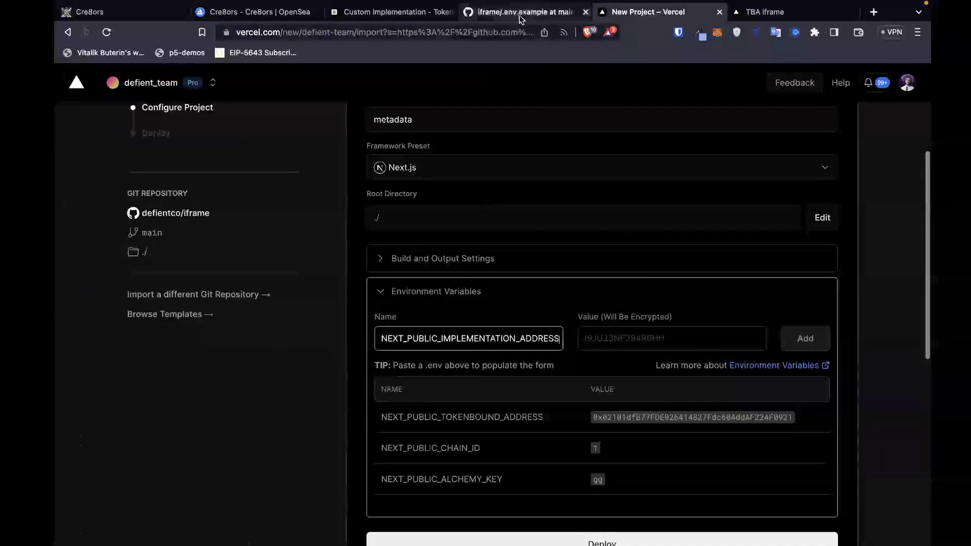
click(526, 12)
double_click(526, 317)
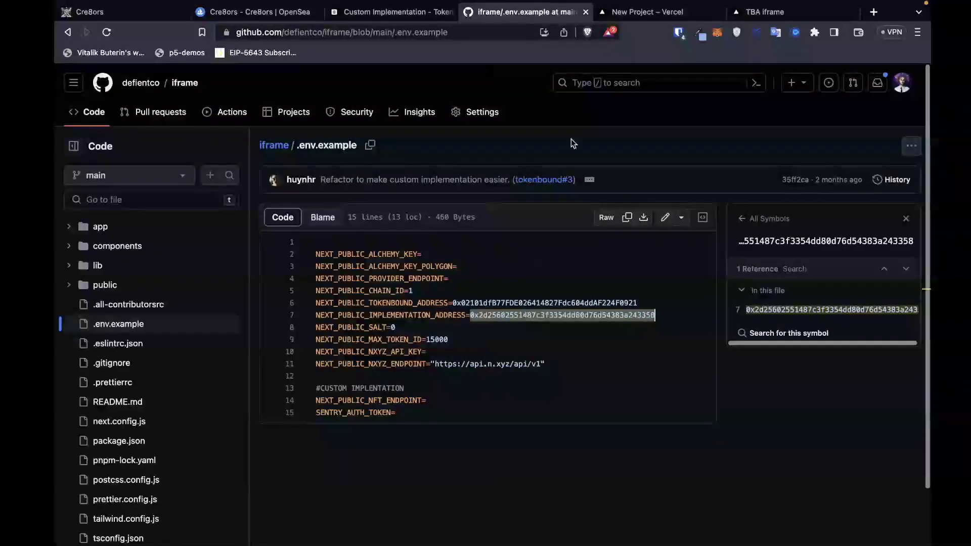
click(639, 16)
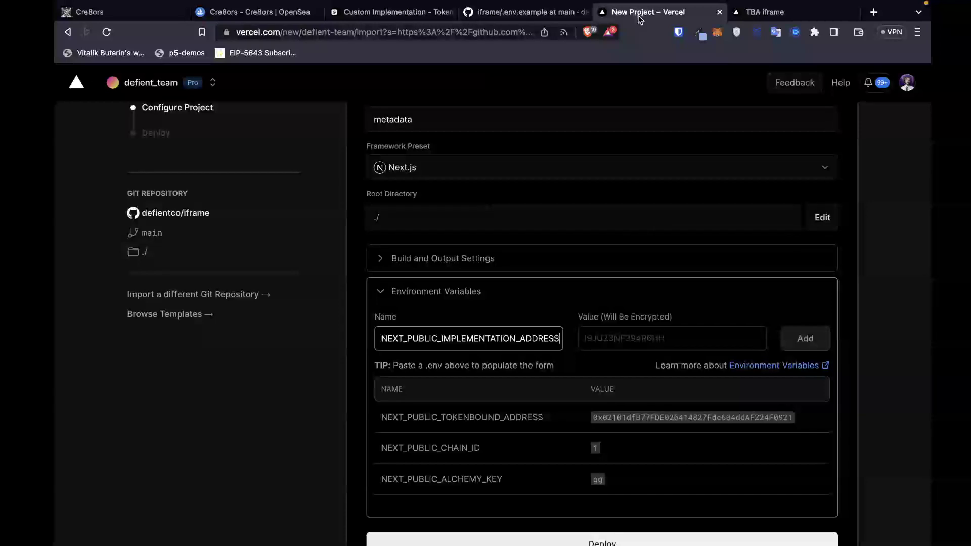
click(609, 338)
key(super+v)
click(799, 344)
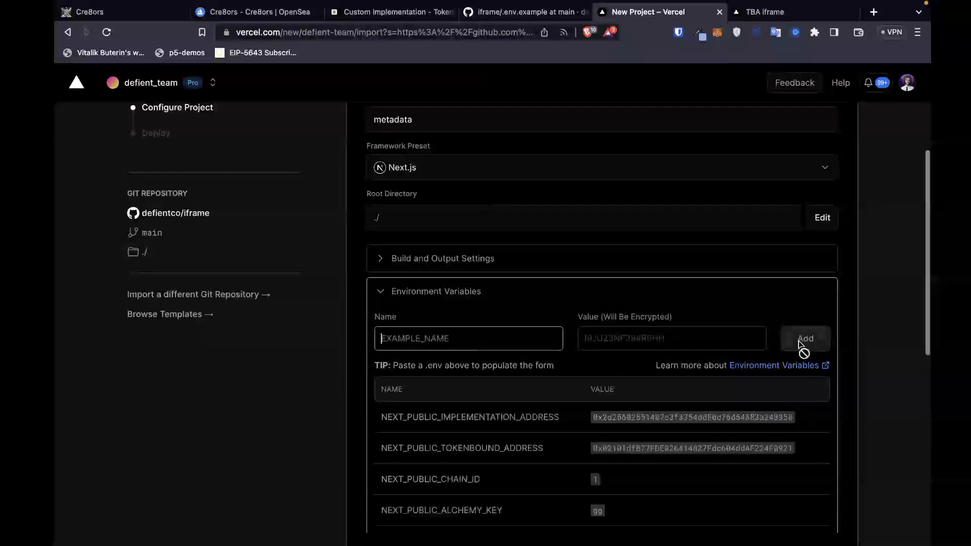
Step: Add NEXT_PUBLIC_SALT with value 0 and go back to the .env.example file
click(529, 12)
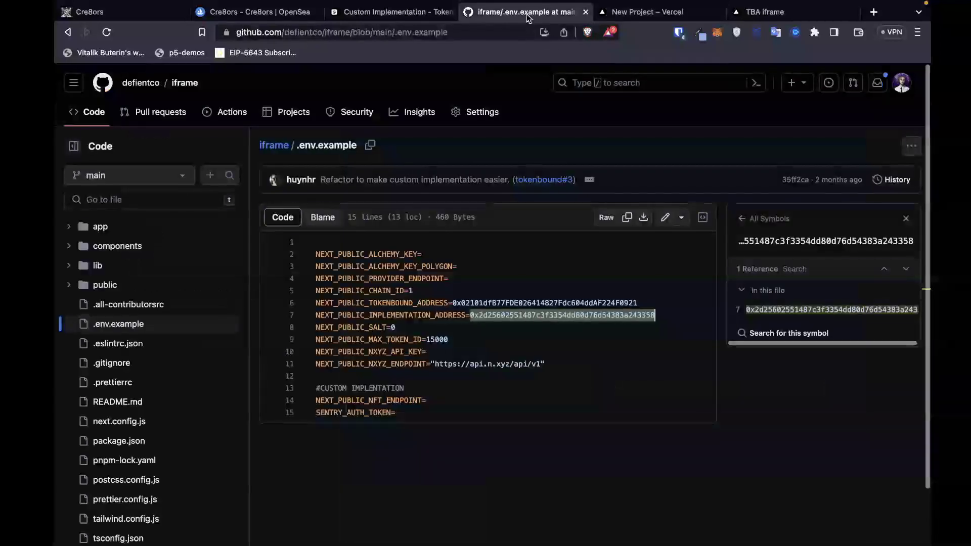
click(369, 326)
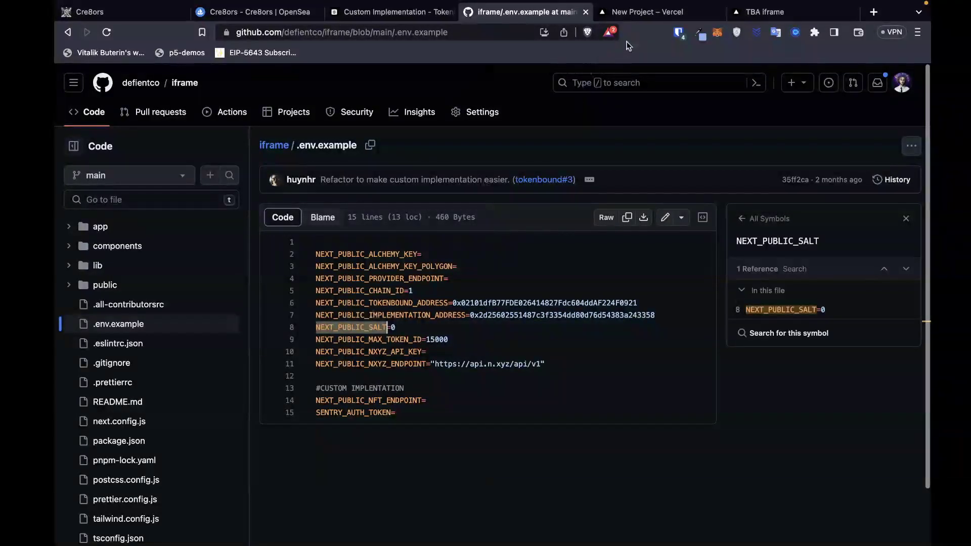
click(668, 12)
text(NEXT_PUBLIC_SALT)
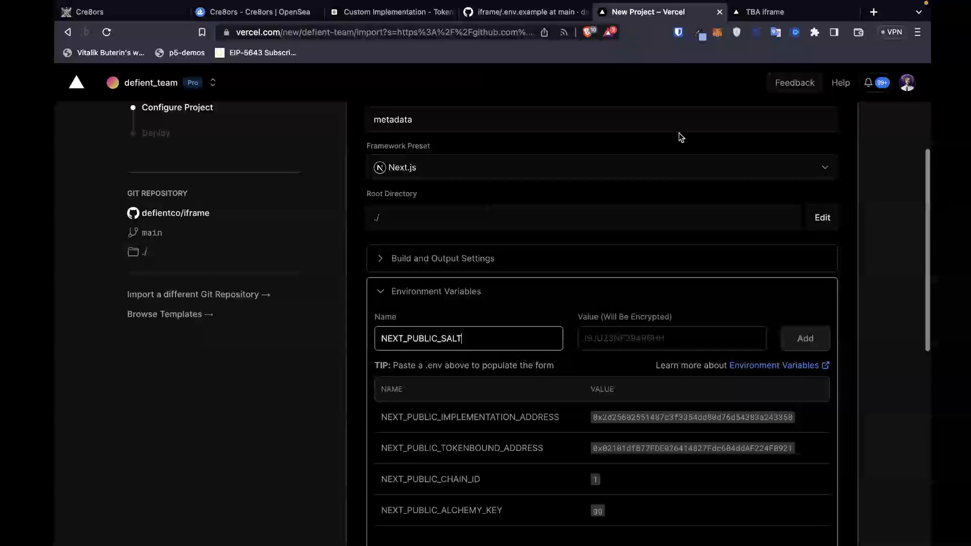
click(537, 15)
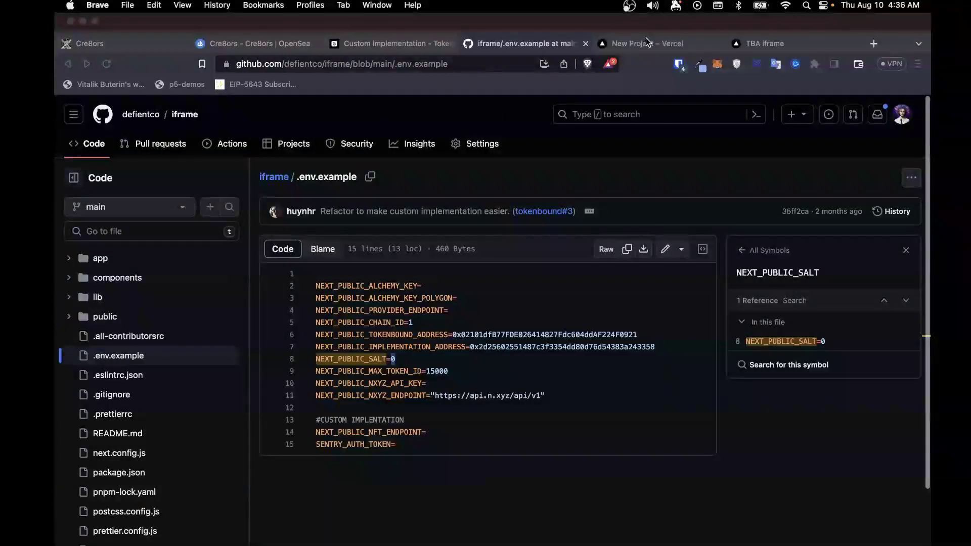
click(653, 11)
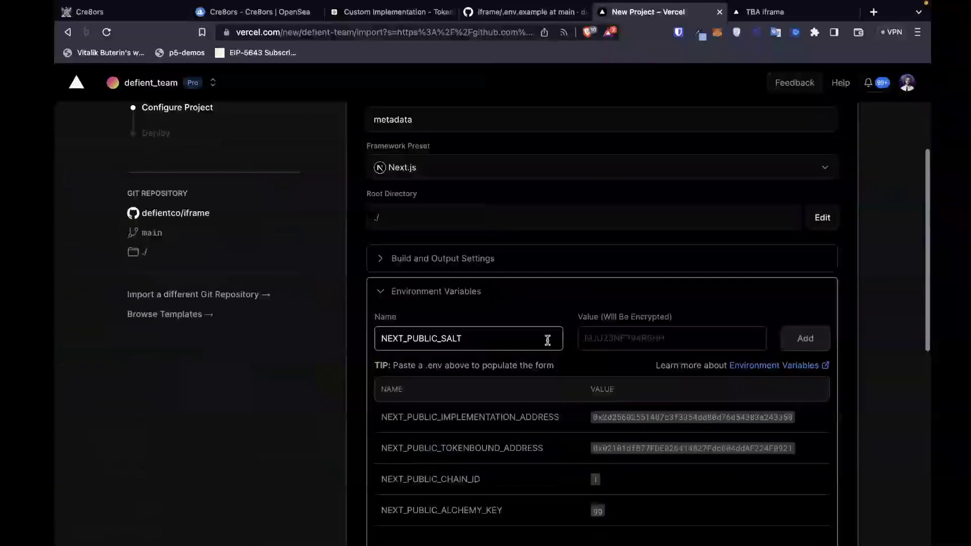
click(591, 335)
text(0)
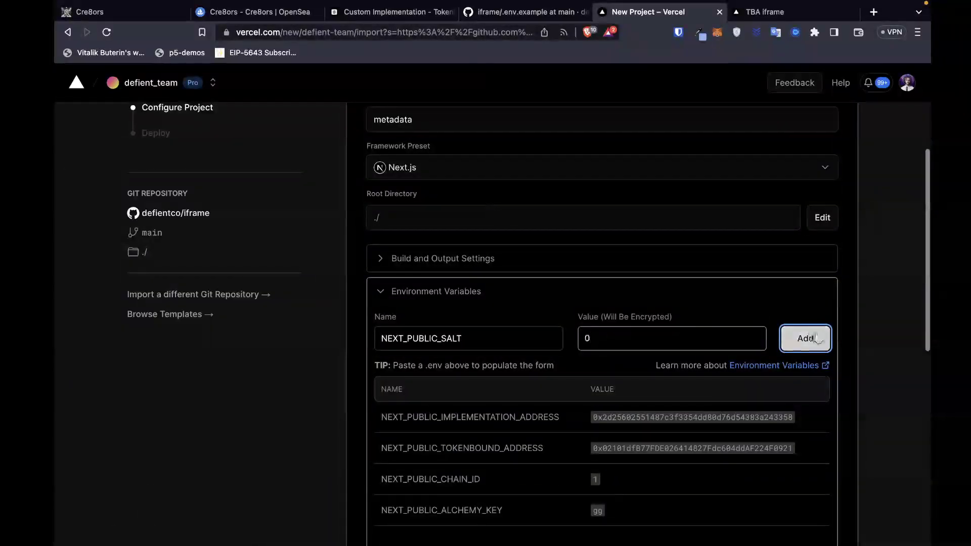
click(816, 337)
click(534, 13)
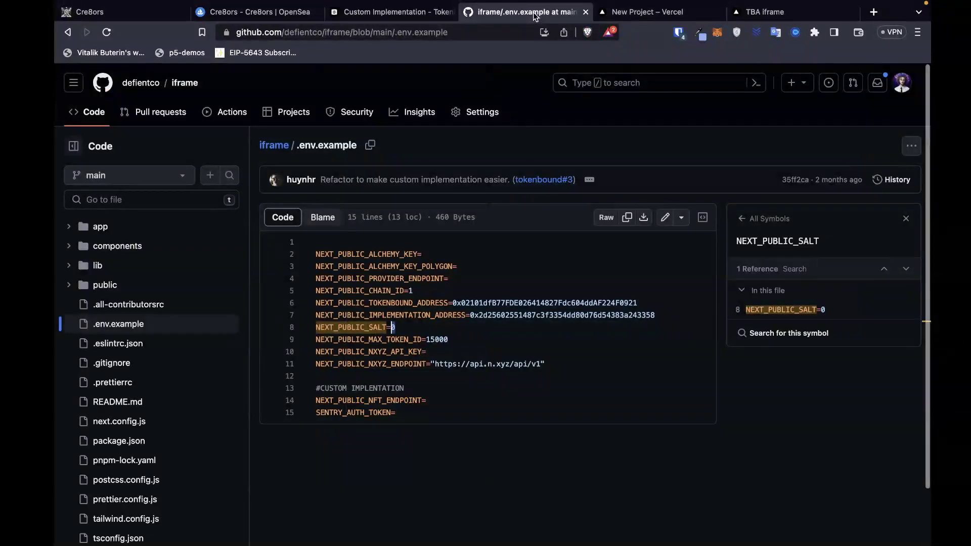
Step: Add NEXT_PUBLIC_MAX_TOKEN_ID with value 15000
click(401, 340)
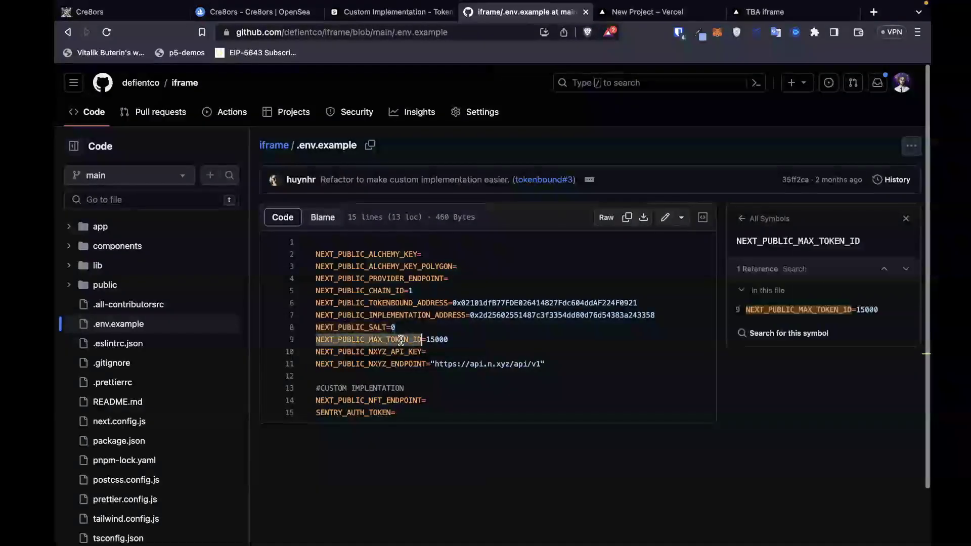
click(638, 13)
text(NEXT_PUBLIC_MAX_TOKEN_ID)
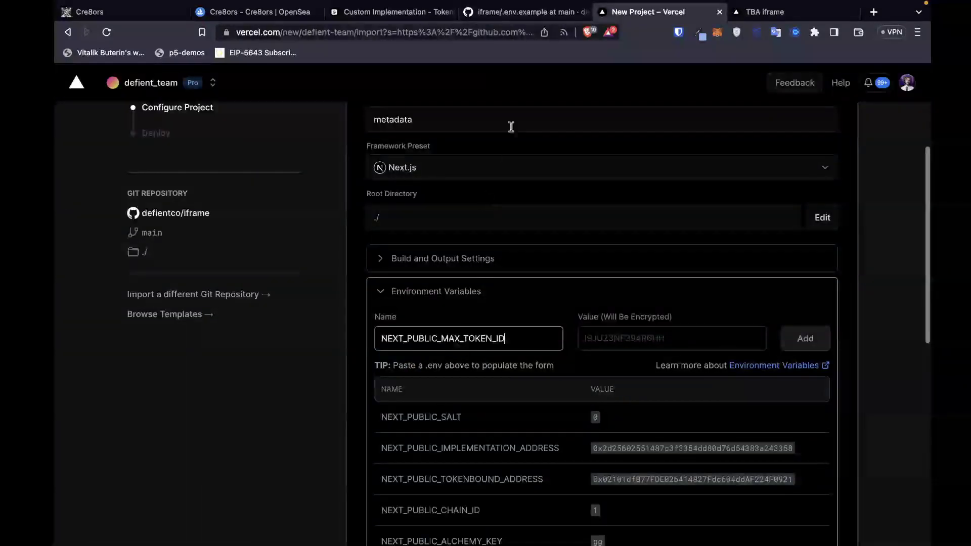
click(529, 8)
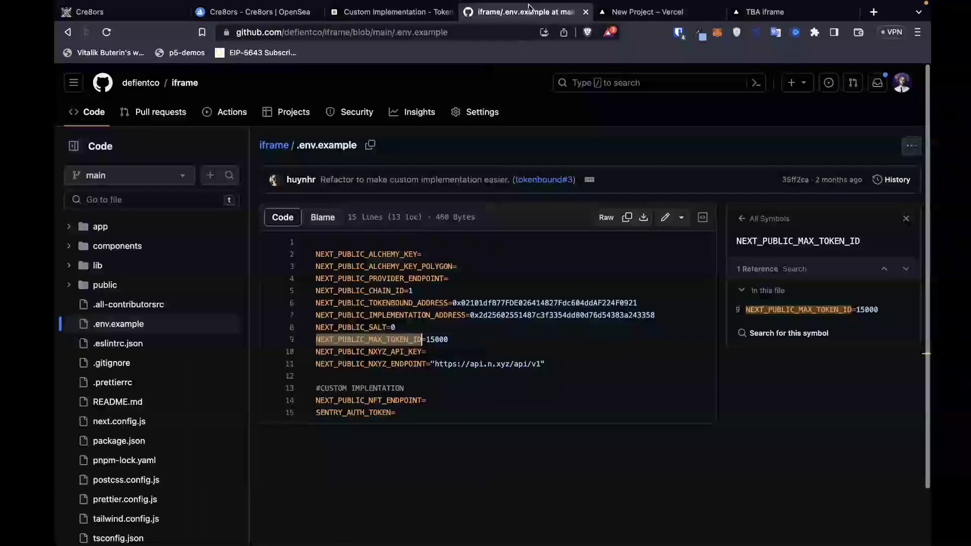
double_click(435, 338)
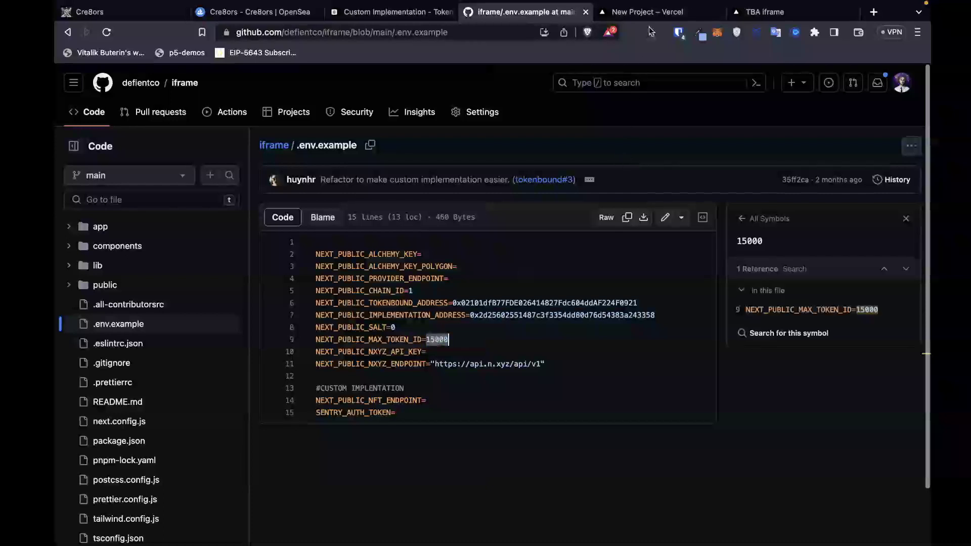
click(650, 11)
click(605, 337)
text(15000)
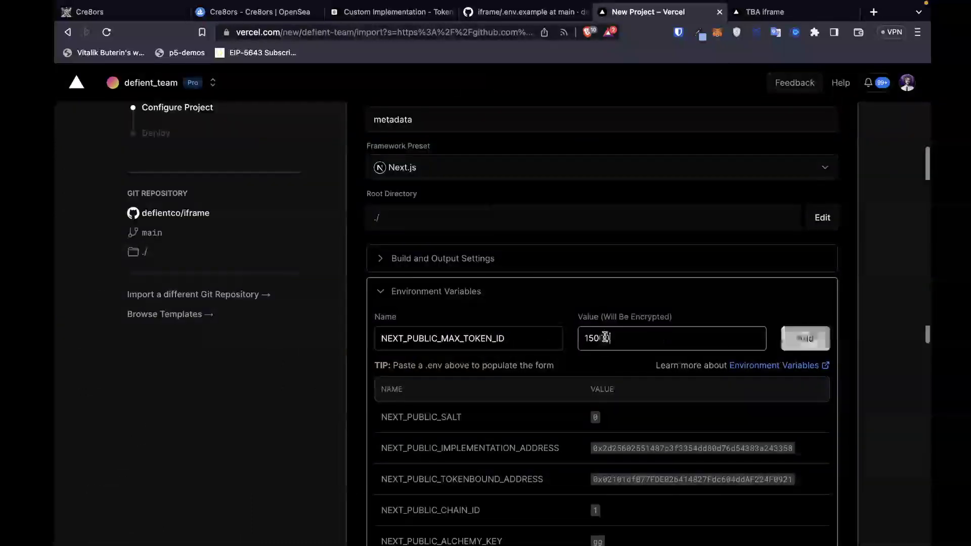
key(Return)
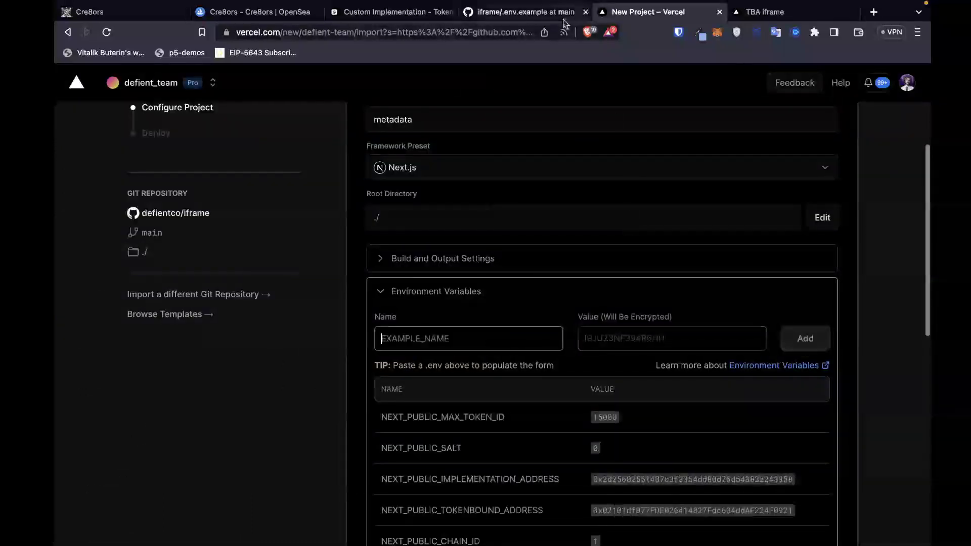
Step: Review the remaining .env.example variables, then deploy the metadata project
click(542, 13)
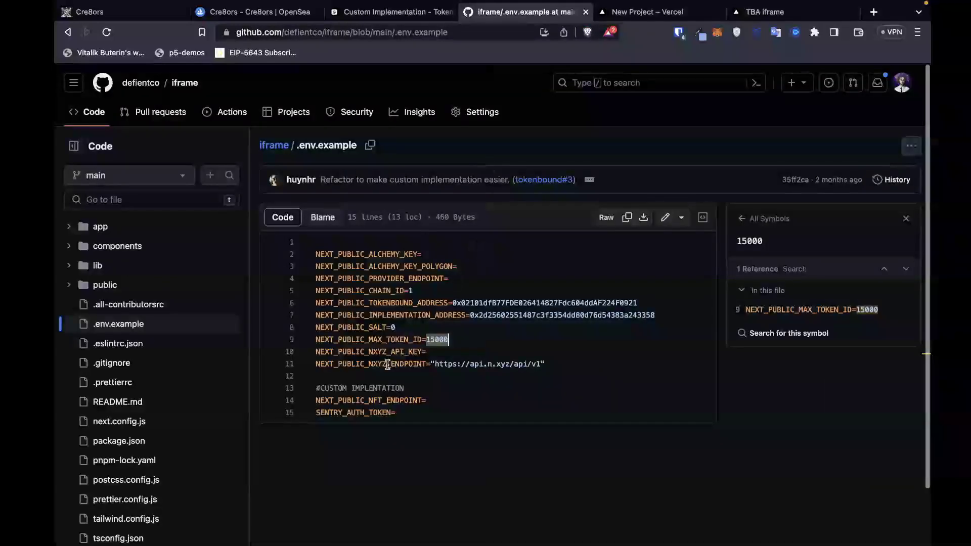
click(334, 351)
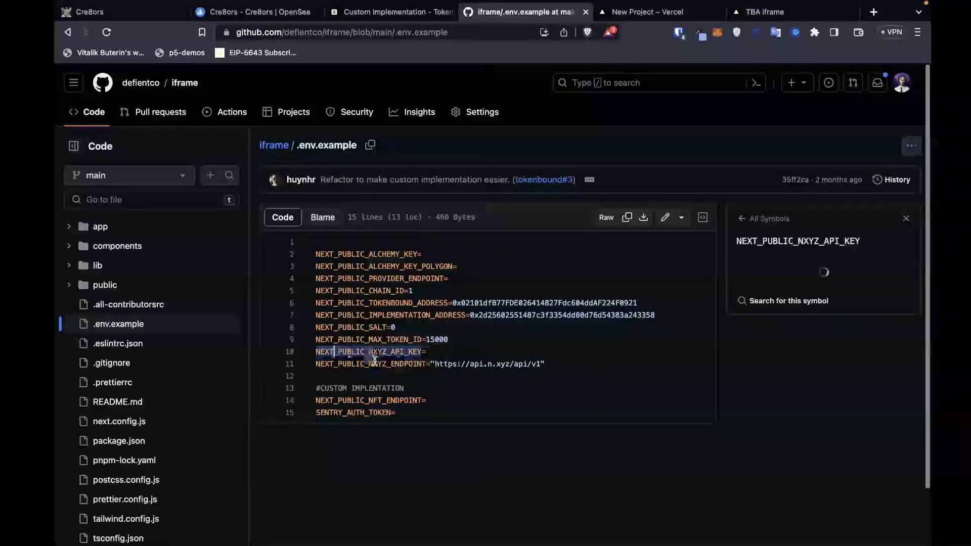
drag(374, 359, 383, 380)
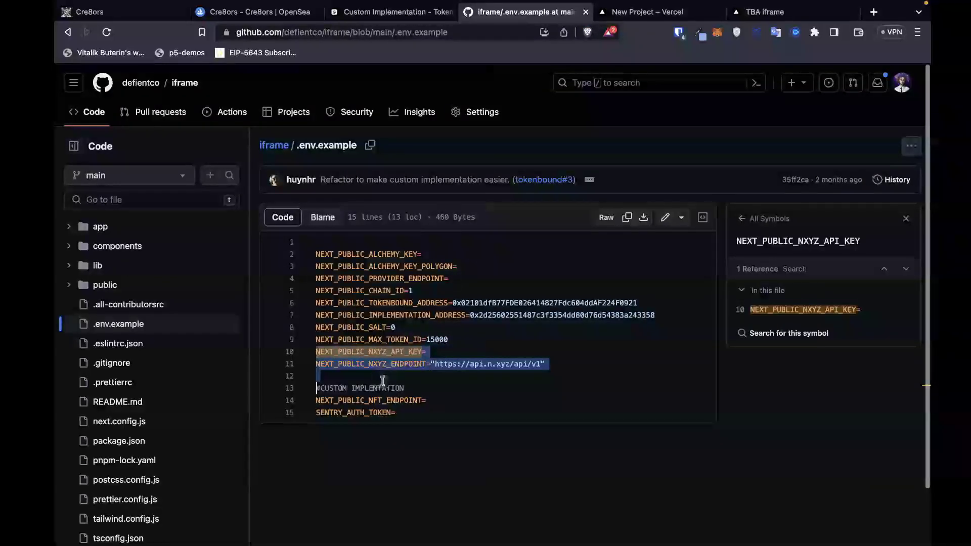
click(355, 388)
double_click(349, 401)
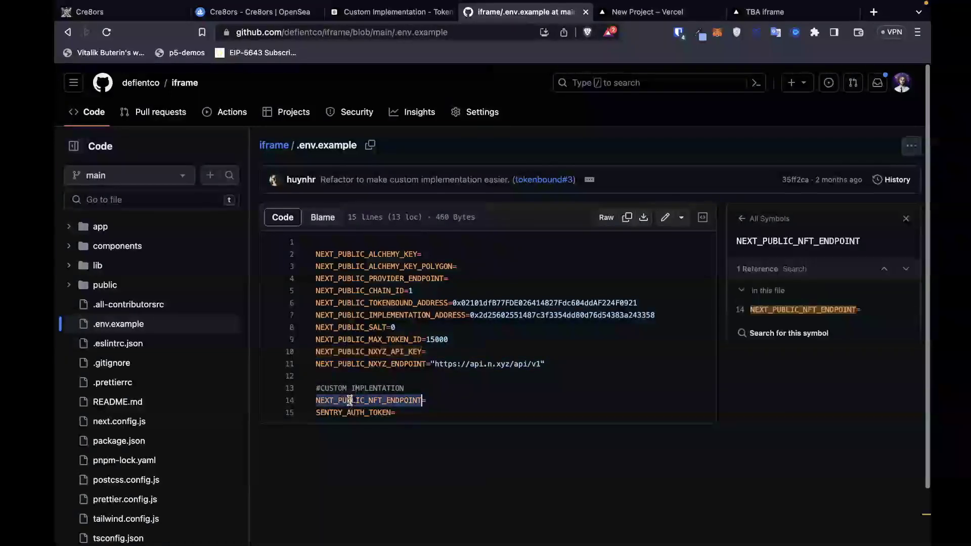
double_click(345, 413)
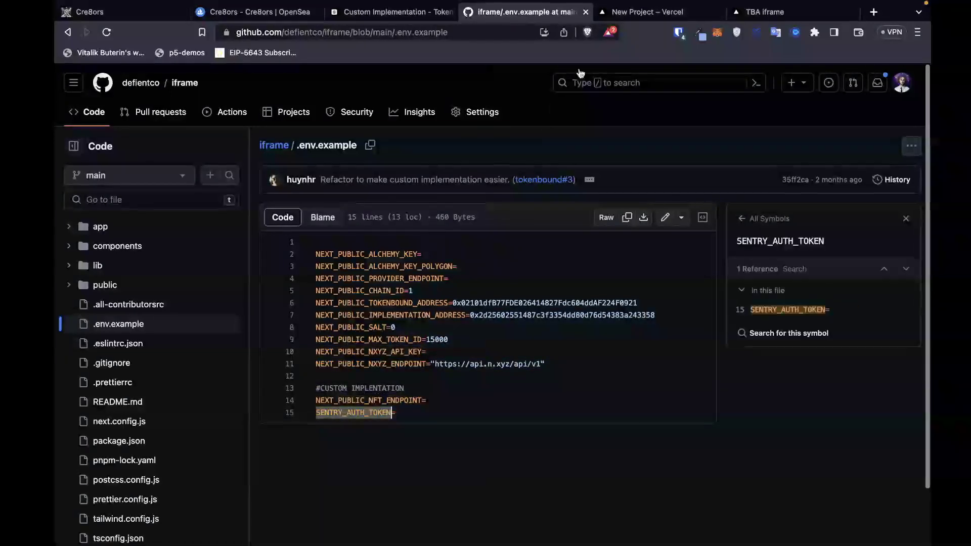
click(640, 13)
scroll(569, 381, down, 4)
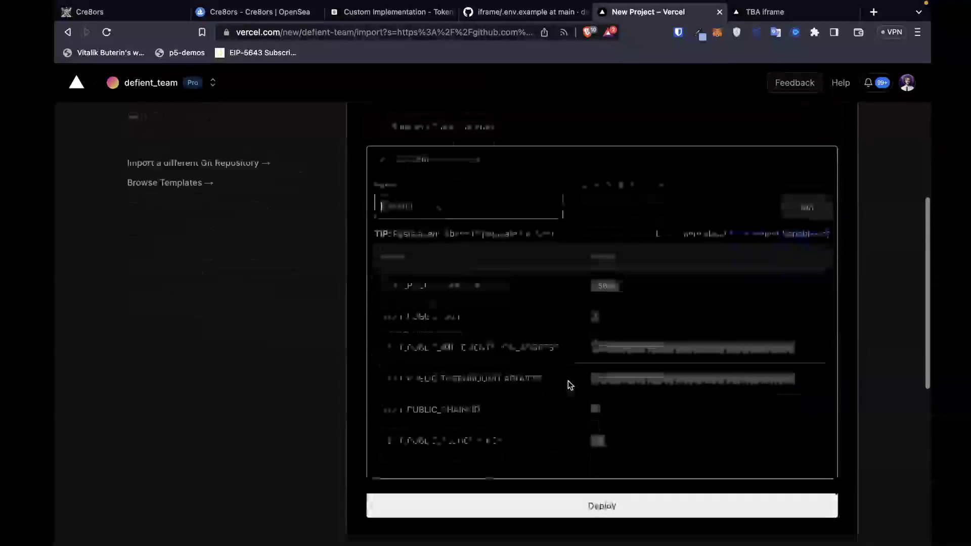
click(567, 415)
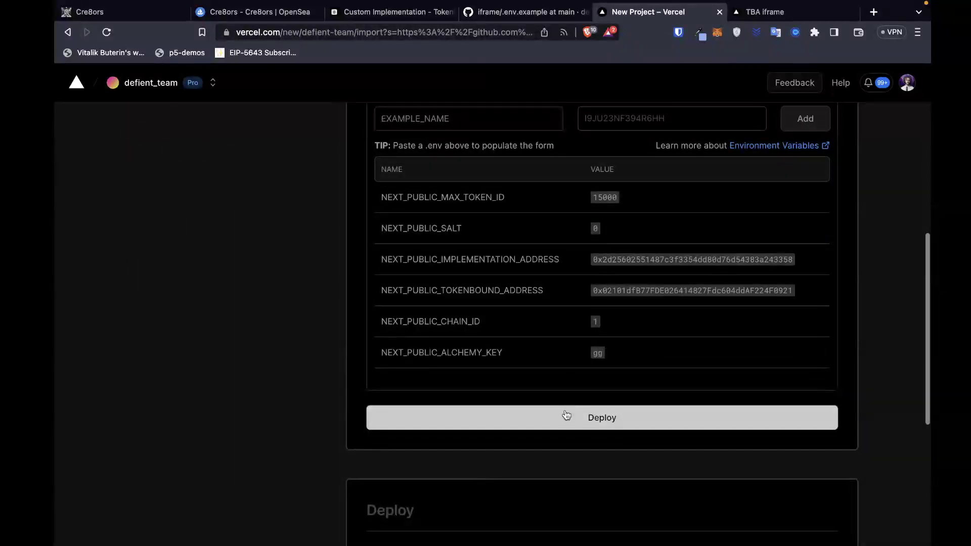
Step: Load the Alchemy dashboard in a new tab and open View all apps
click(873, 12)
text(alchemy.com)
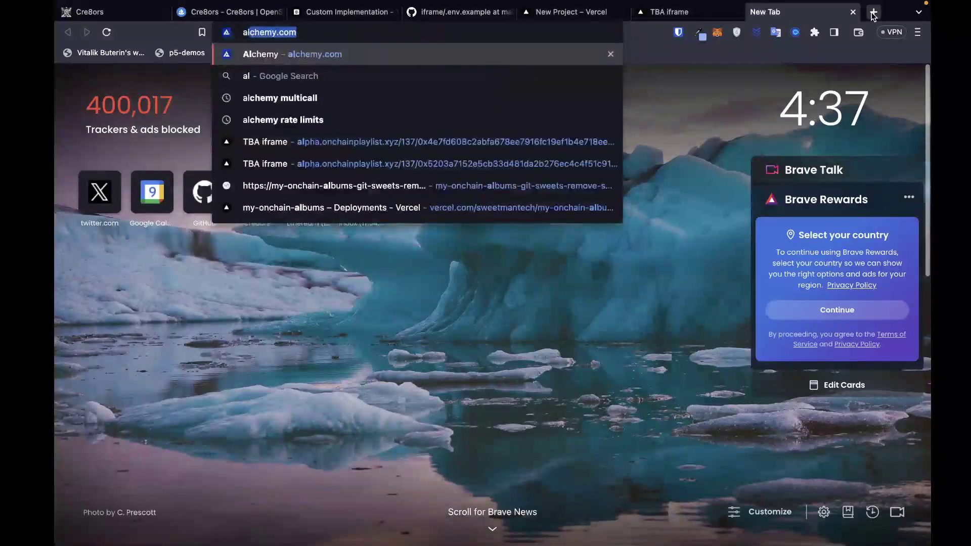
key(Return)
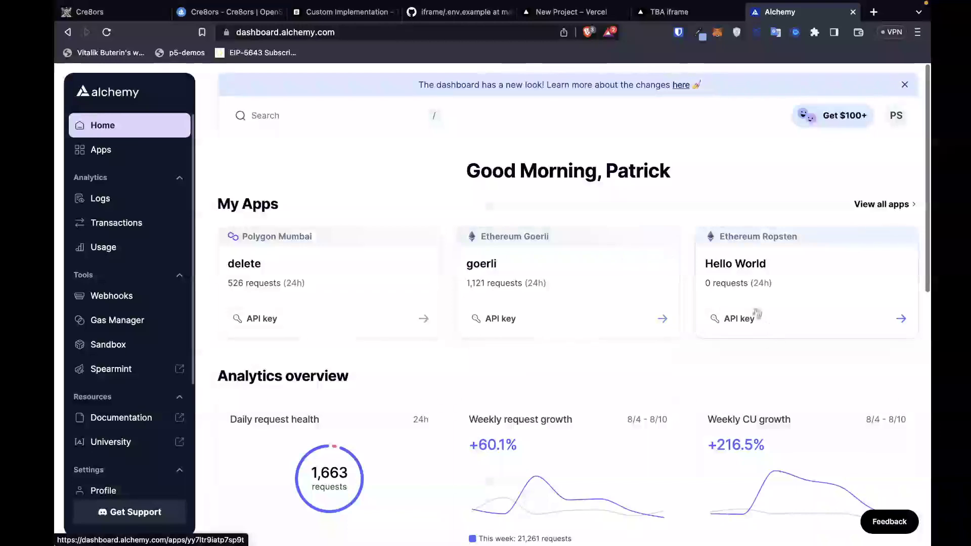
scroll(757, 312, down, 10)
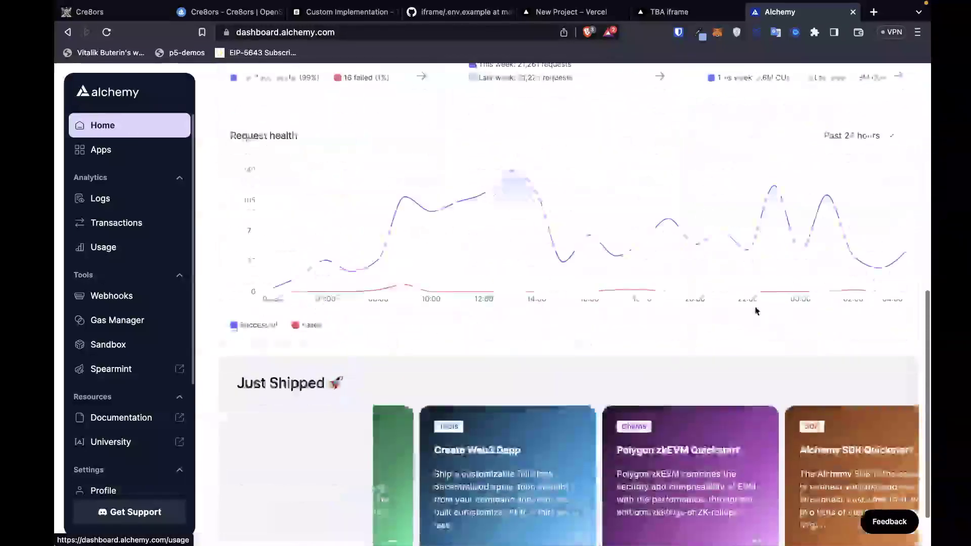
scroll(757, 310, up, 10)
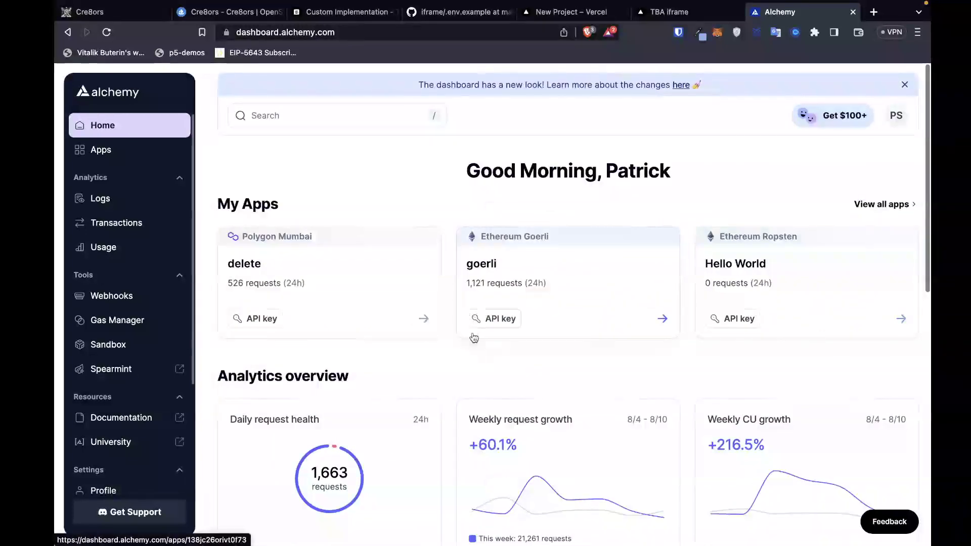
click(884, 206)
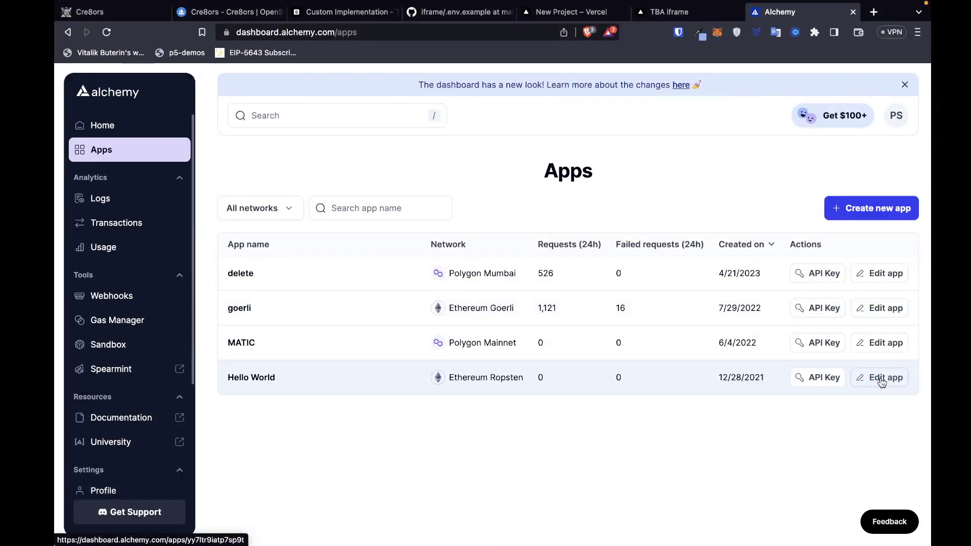
Step: Delete the Hello World app, typing 'Hello World' to confirm
click(882, 383)
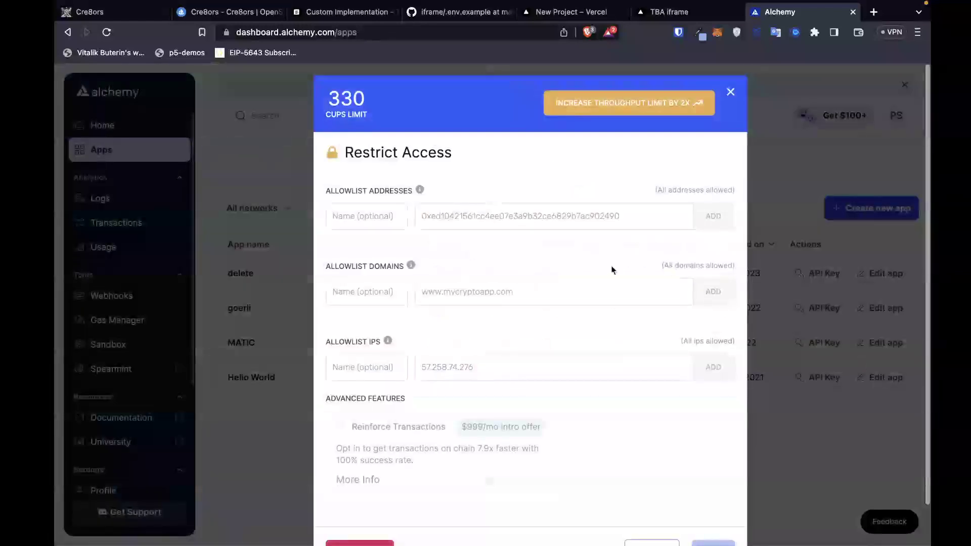
scroll(611, 273, down, 1)
click(365, 508)
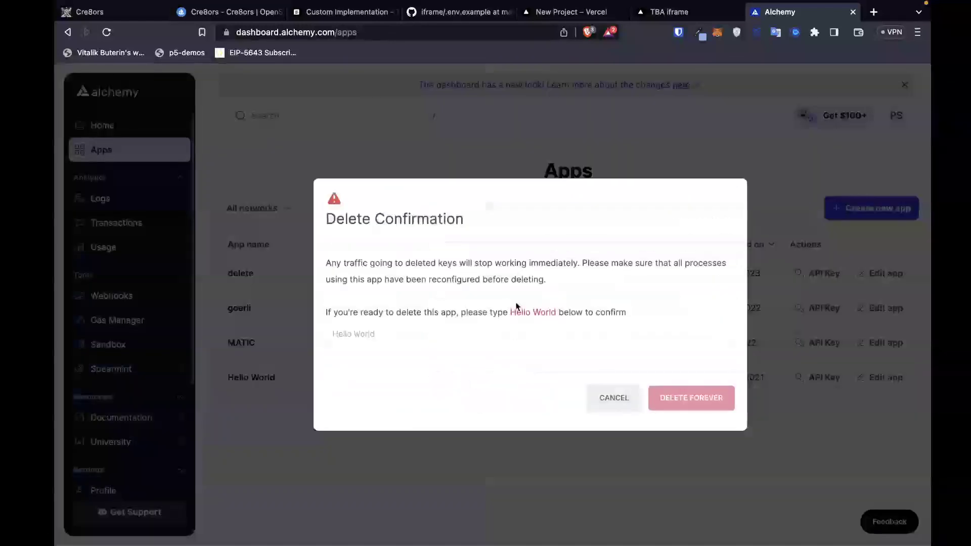
click(379, 329)
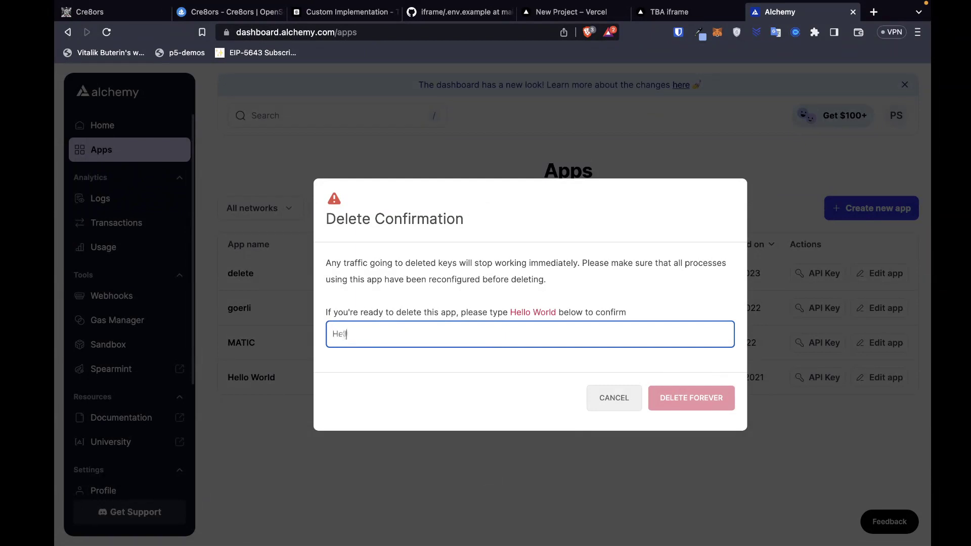
text(Hello World)
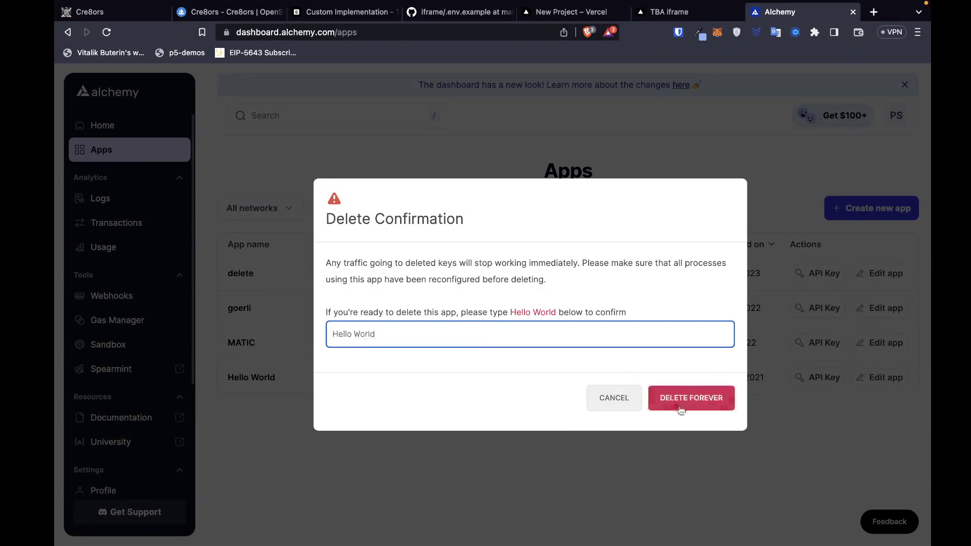
click(680, 399)
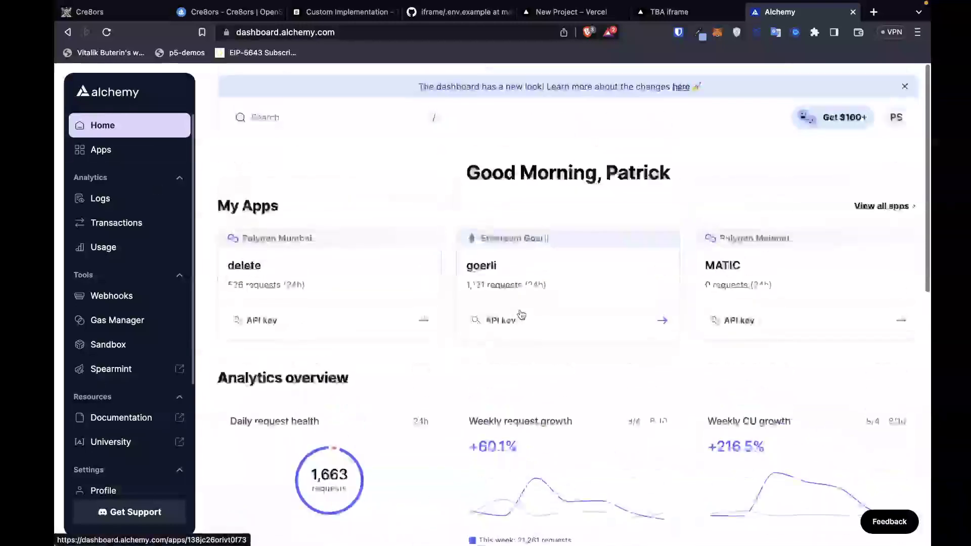
Step: Create a new Alchemy app named 'delete me i was made in public'
click(903, 87)
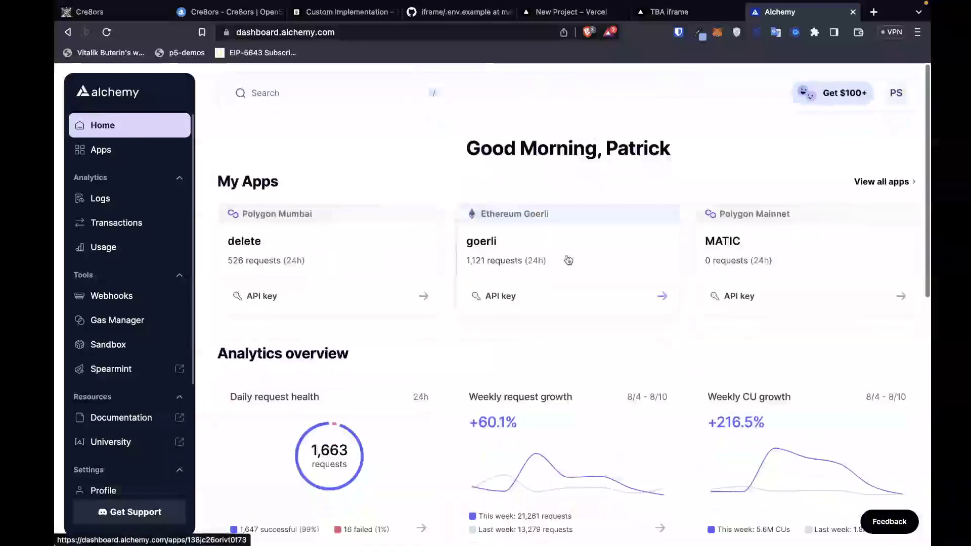
scroll(567, 260, down, 10)
scroll(568, 260, up, 10)
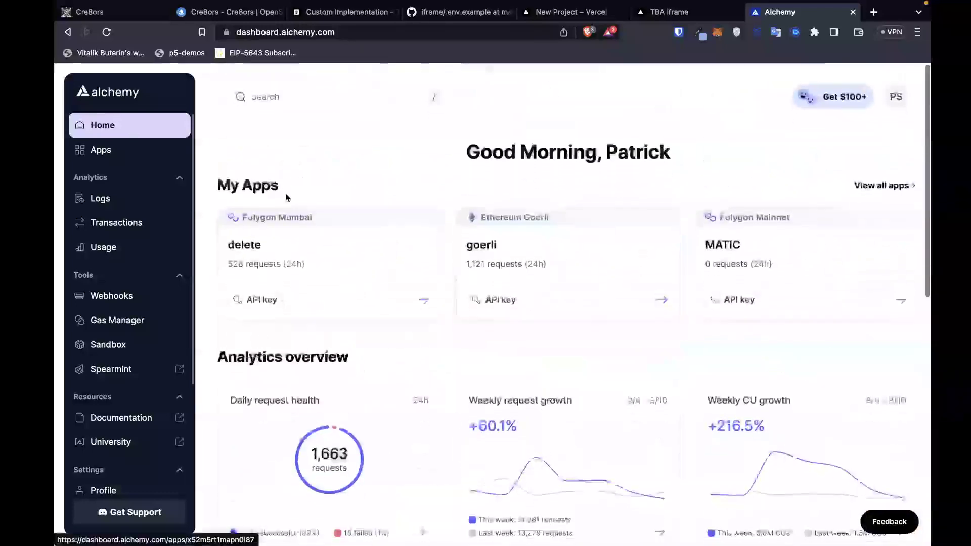
click(130, 149)
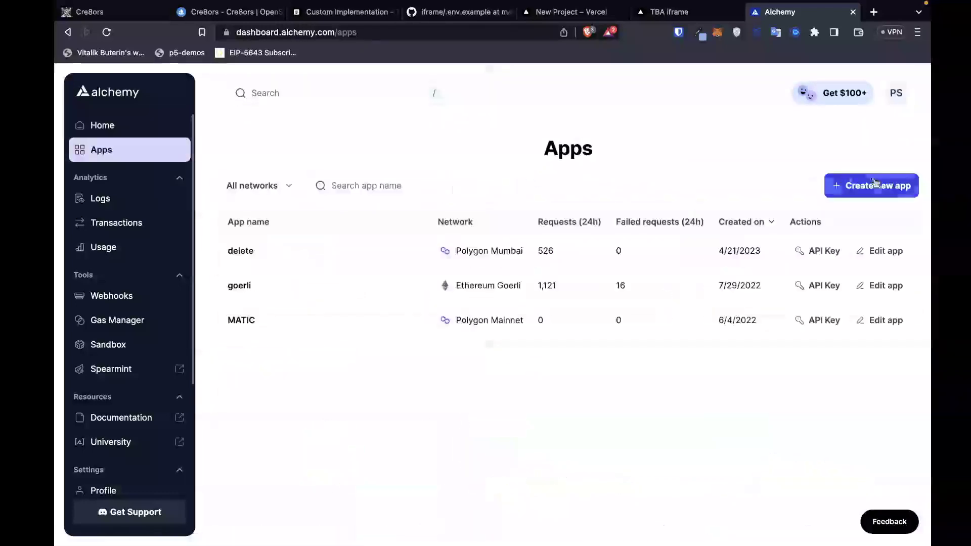
click(873, 186)
click(357, 160)
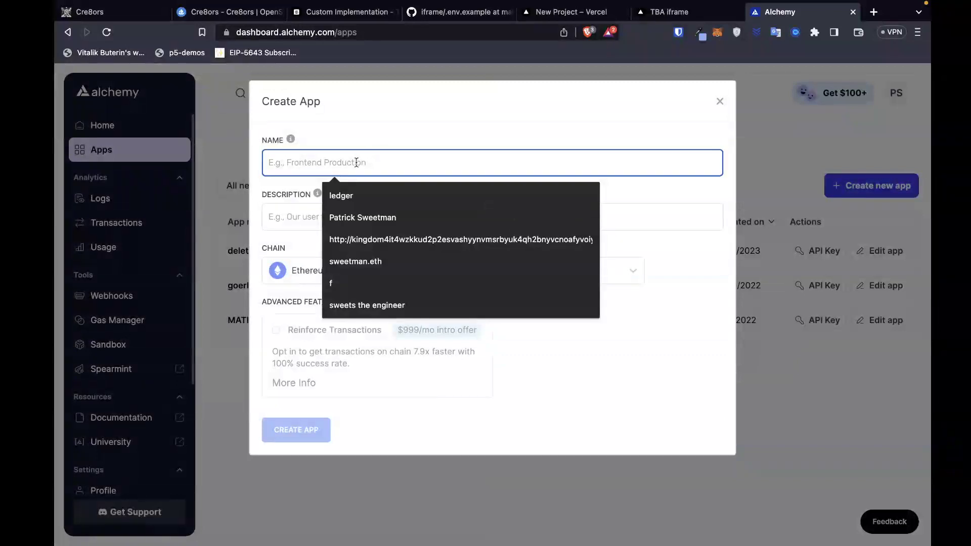
text(delete me)
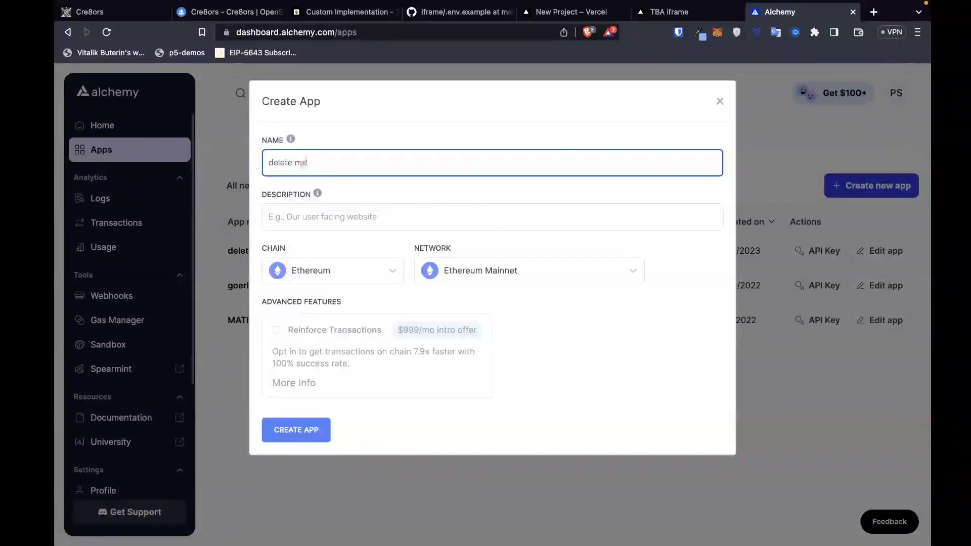
text( i was made in public)
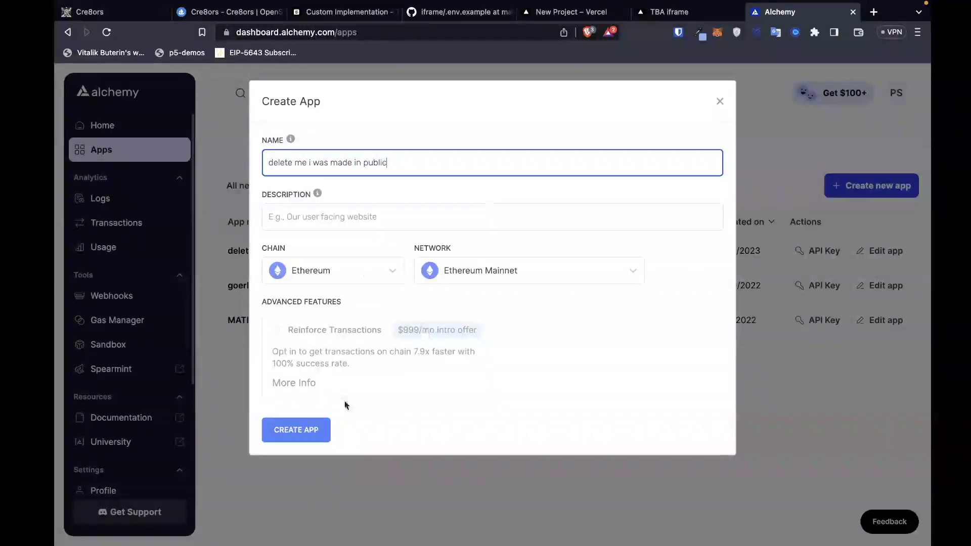
click(308, 431)
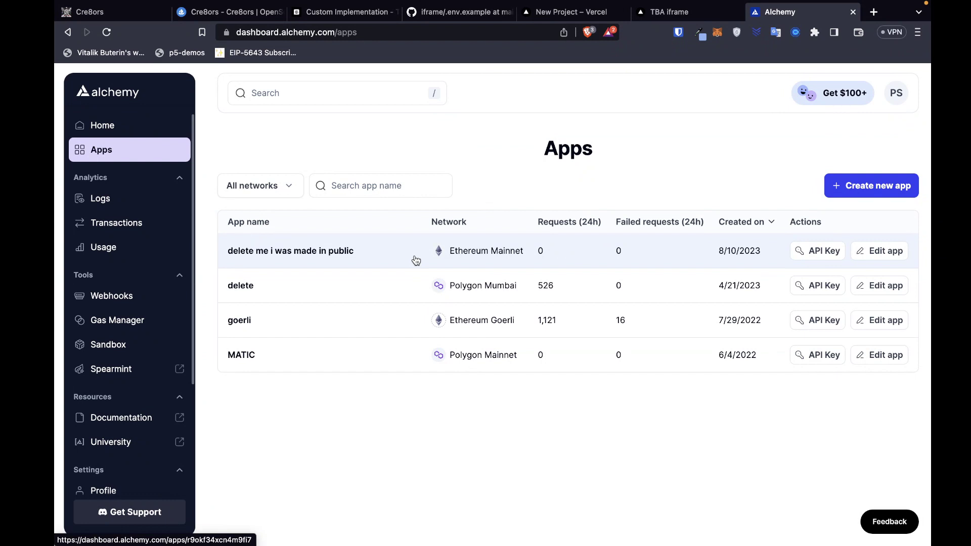
Step: Reveal the Ethereum Mainnet app's API key and go back to the TBA iframe tab
click(812, 252)
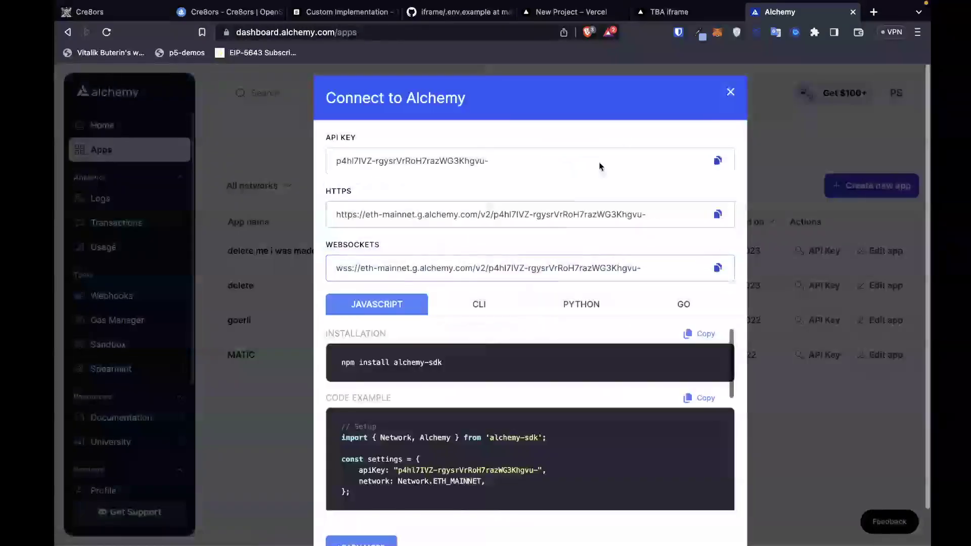
key(super+Tab)
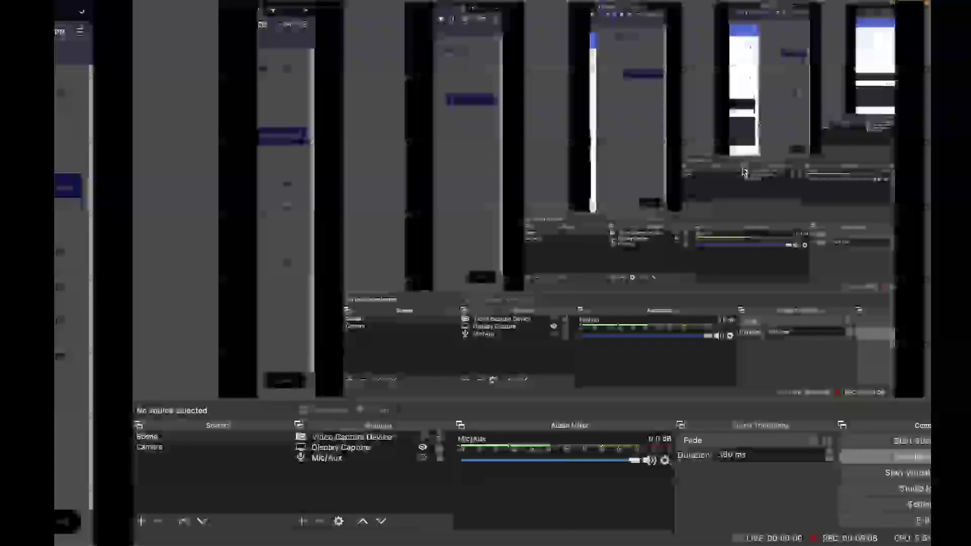
key(ctrl+Left)
key(ctrl+Right)
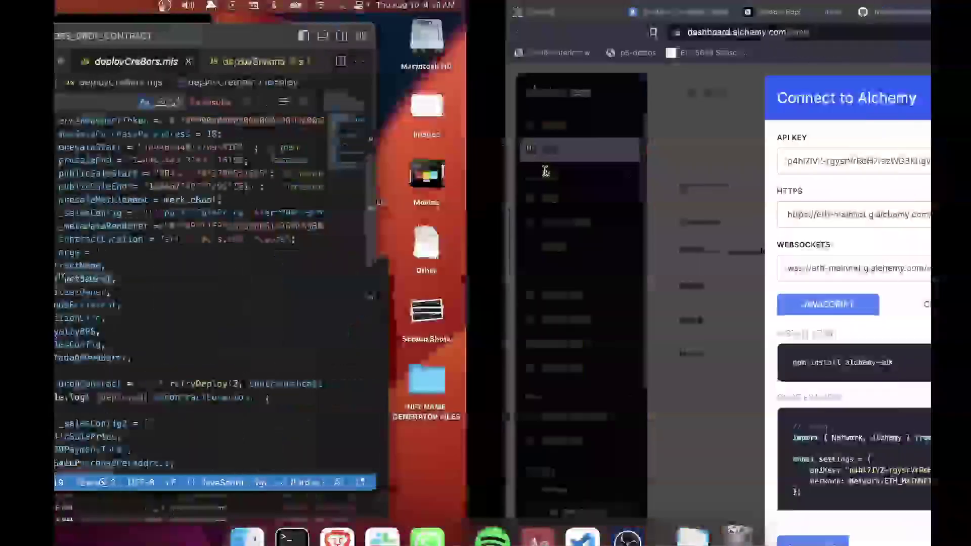
click(665, 11)
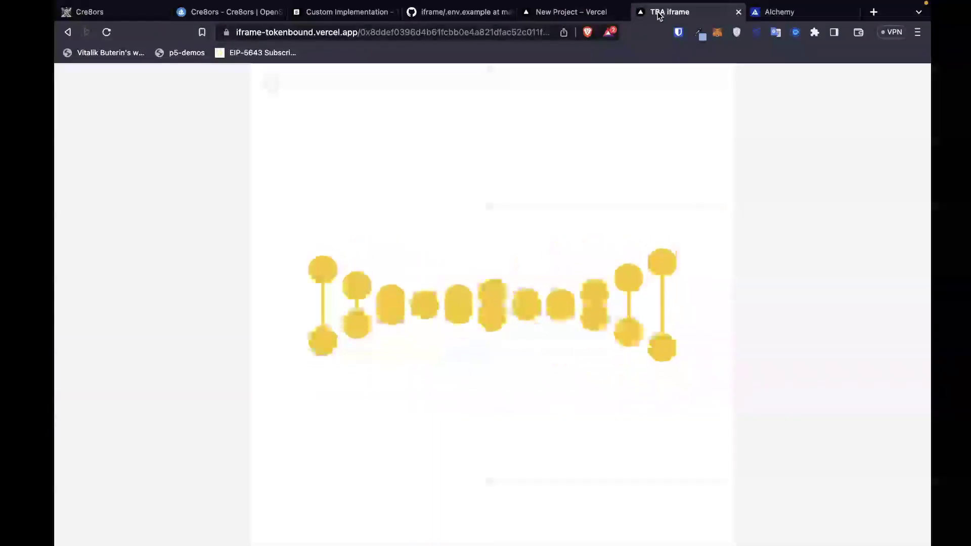
Step: Follow the metadata project's build log until it is Ready, then open its Project Settings
click(561, 12)
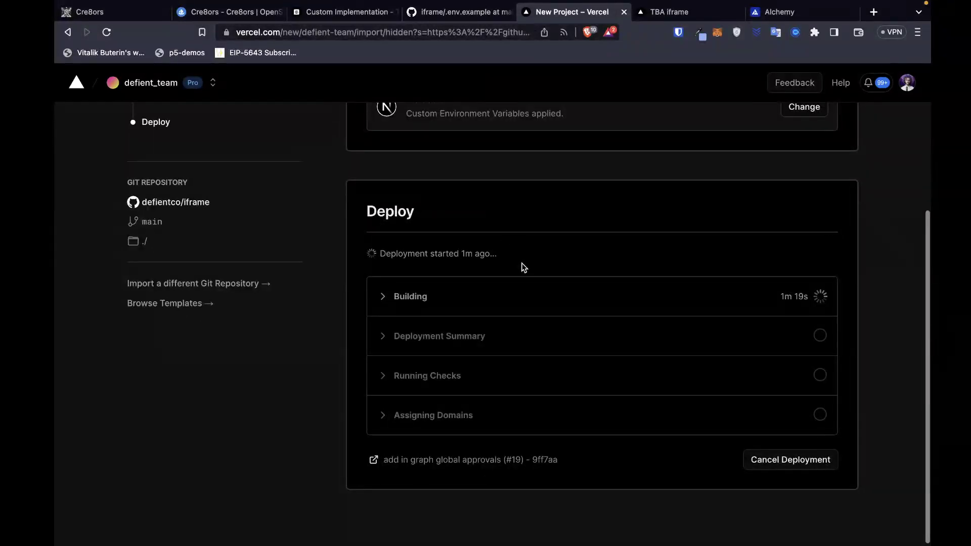
click(404, 298)
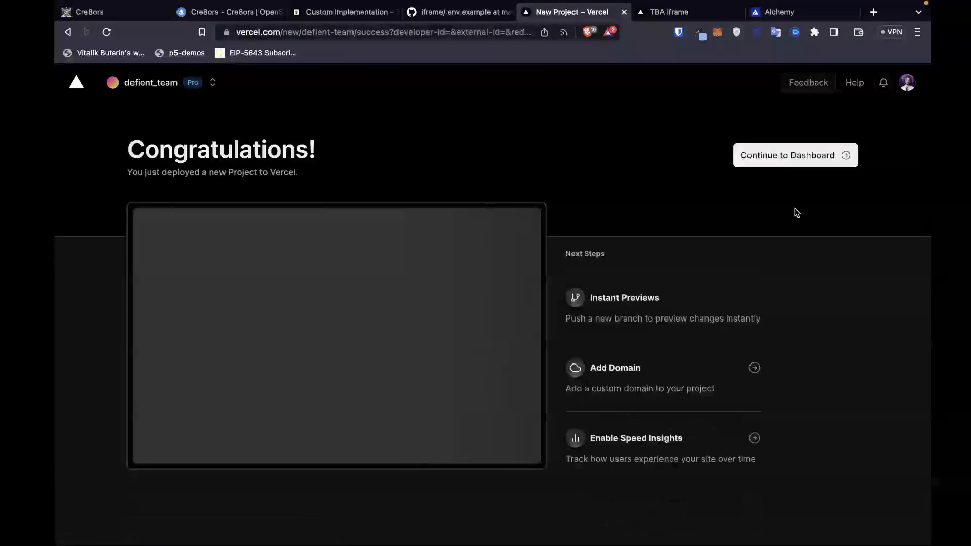
click(784, 156)
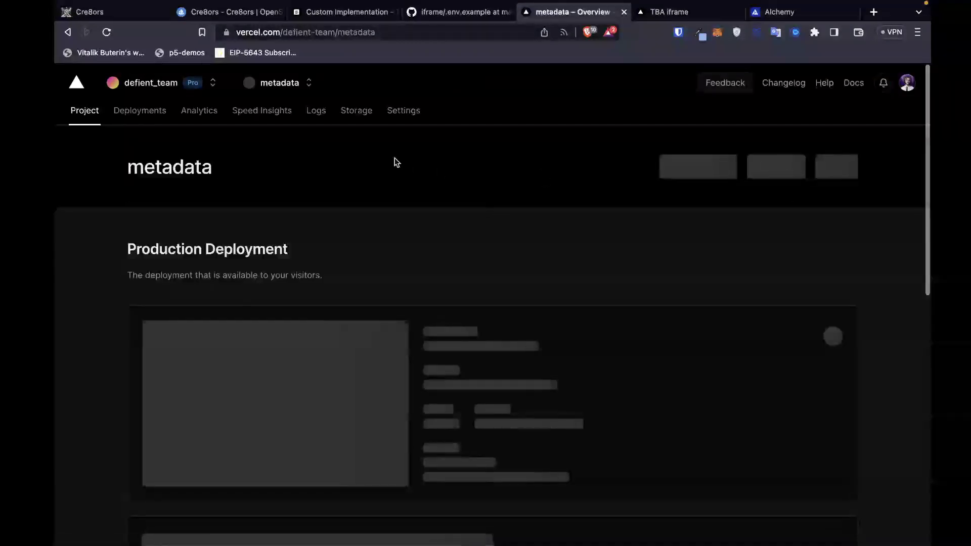
click(417, 112)
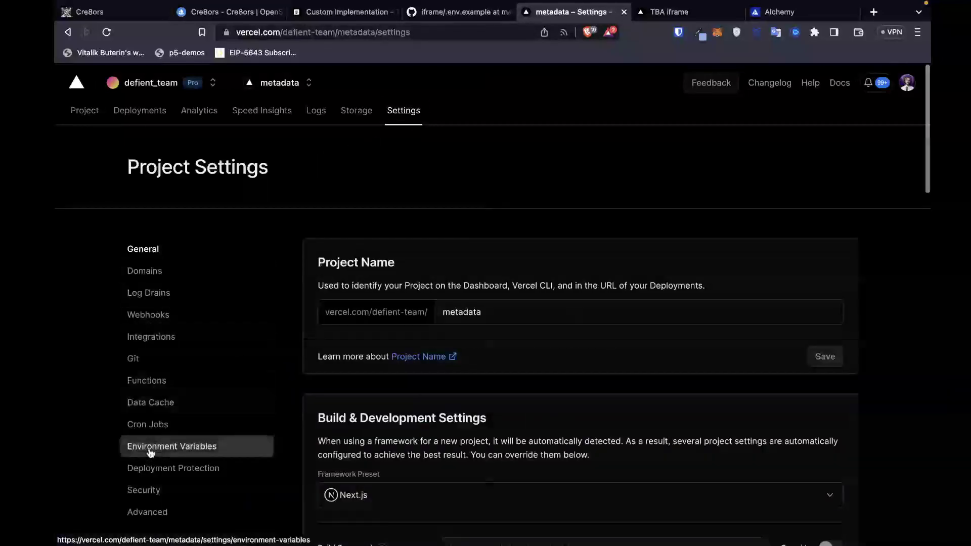
Step: Replace NEXT_PUBLIC_ALCHEMY_KEY's value with the pasted Alchemy API key and save it
click(150, 447)
scroll(387, 412, down, 3)
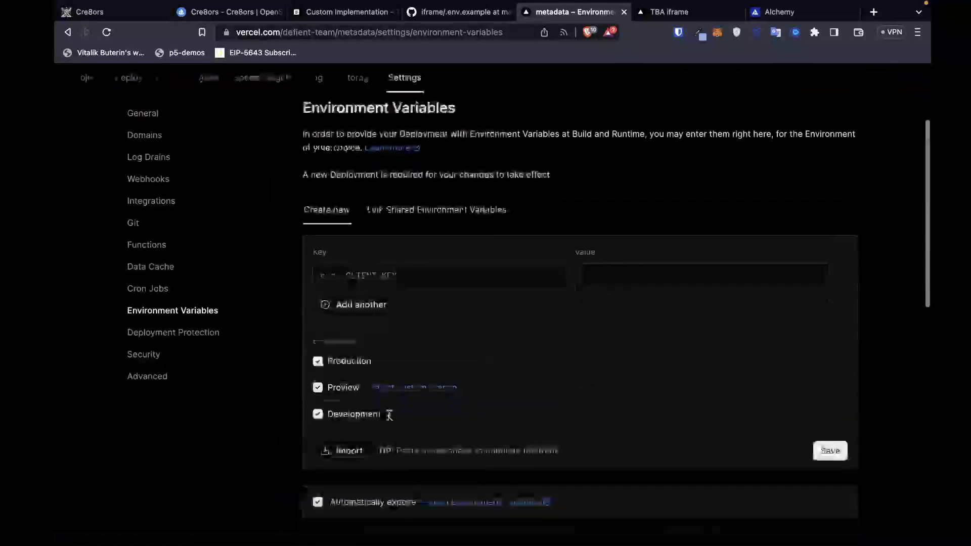
scroll(420, 416, down, 5)
scroll(546, 347, down, 2)
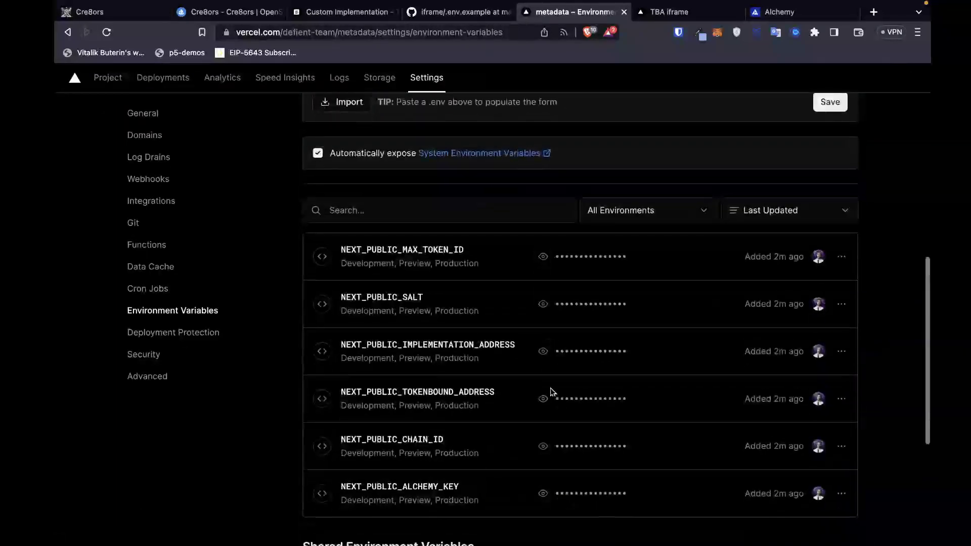
scroll(552, 392, down, 1)
click(840, 450)
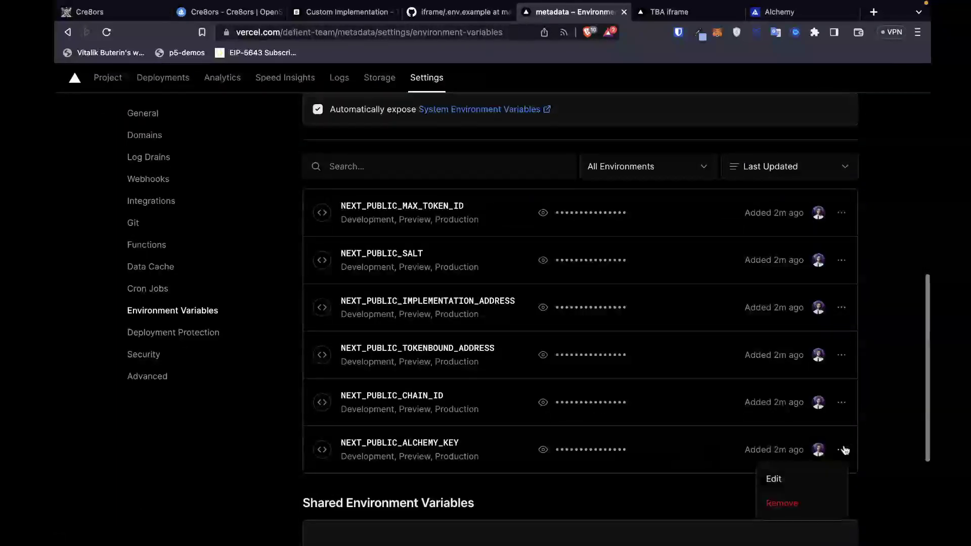
click(790, 480)
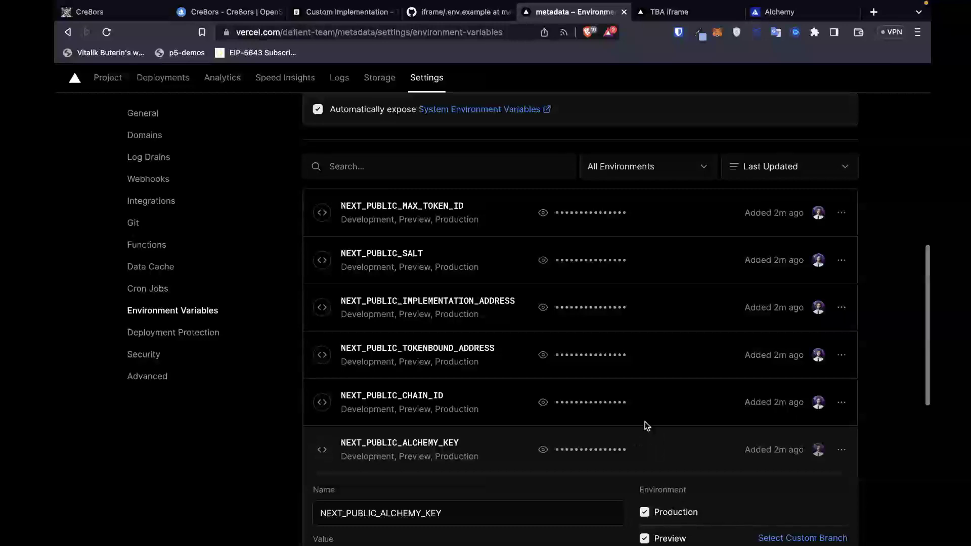
scroll(434, 420, down, 2)
triple_click(418, 494)
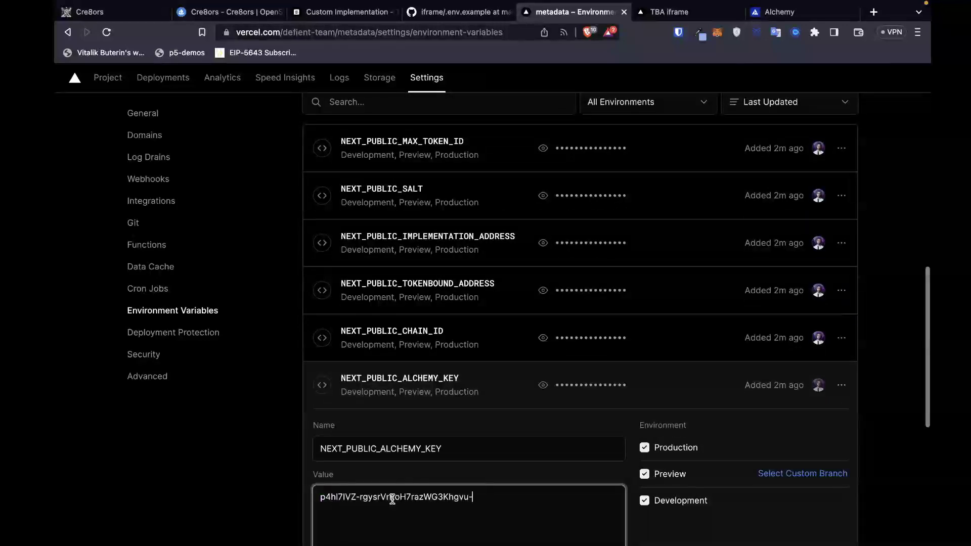
scroll(419, 471, down, 5)
click(829, 435)
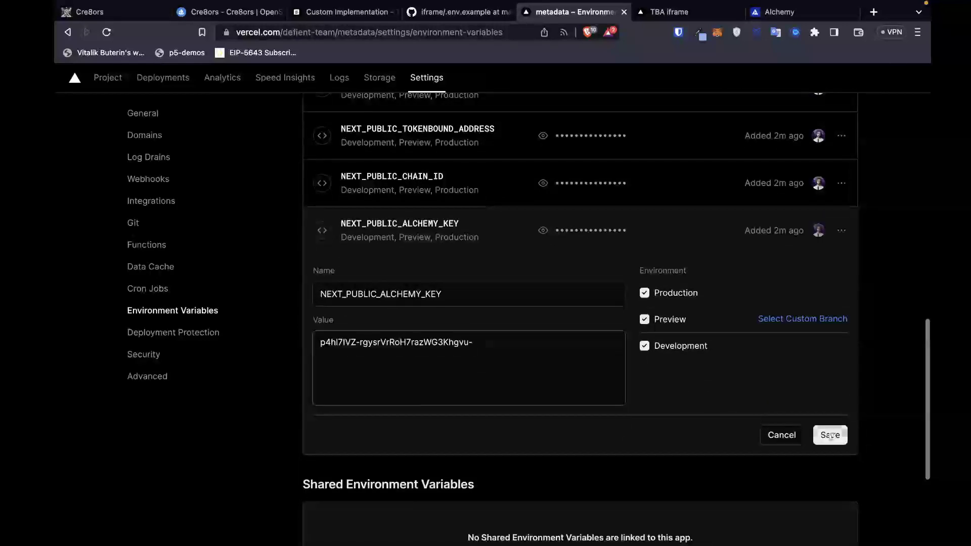
scroll(578, 248, up, 15)
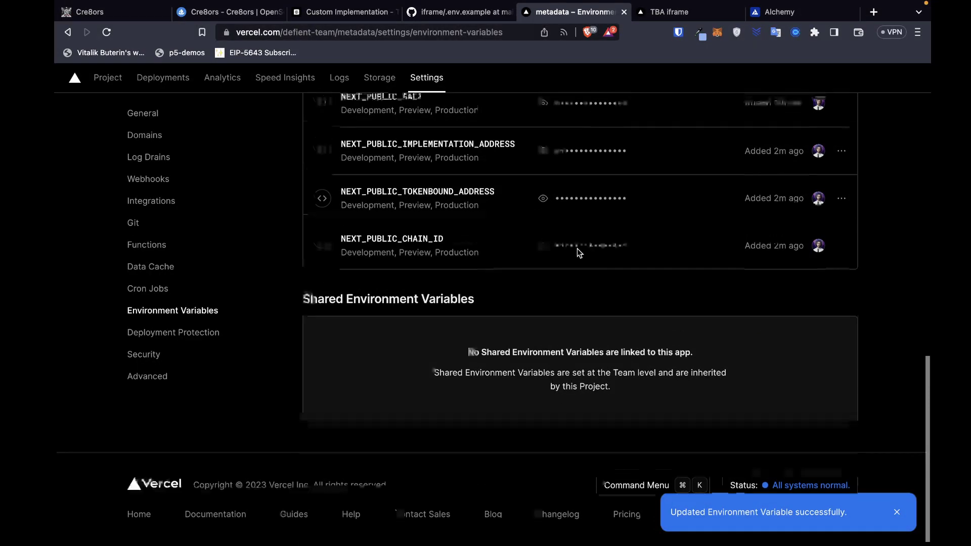
click(143, 111)
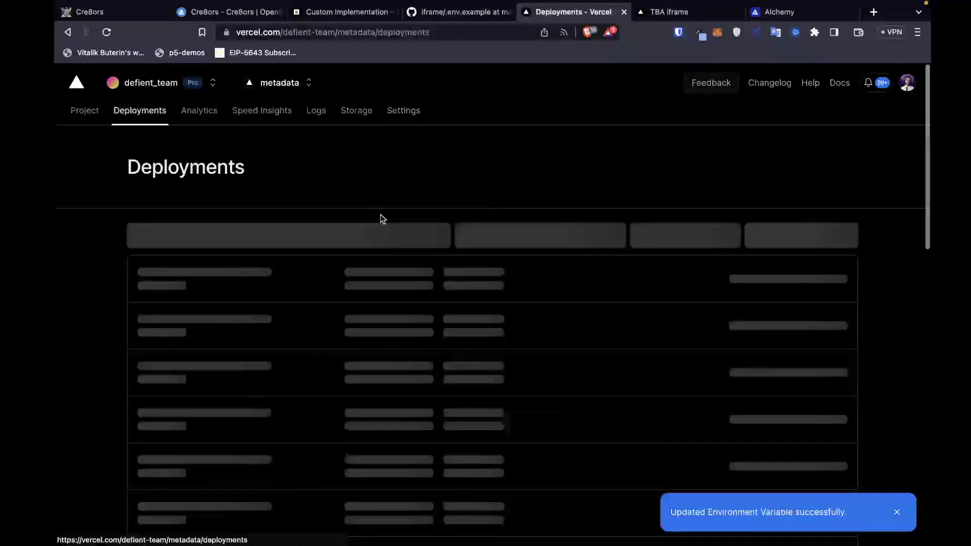
Step: Redeploy the current production deployment, opening metadata-peach.vercel.app in a separate tab
click(841, 279)
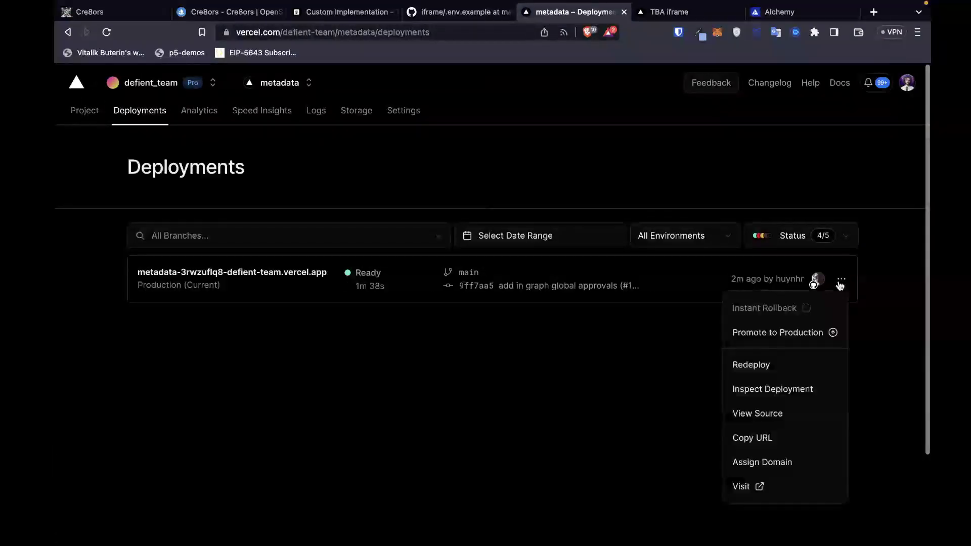
click(750, 373)
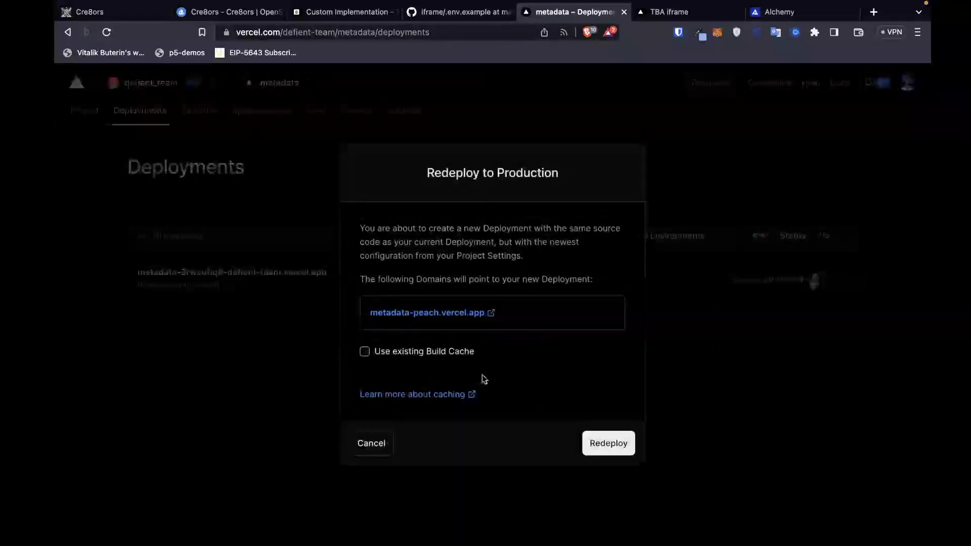
click(447, 311)
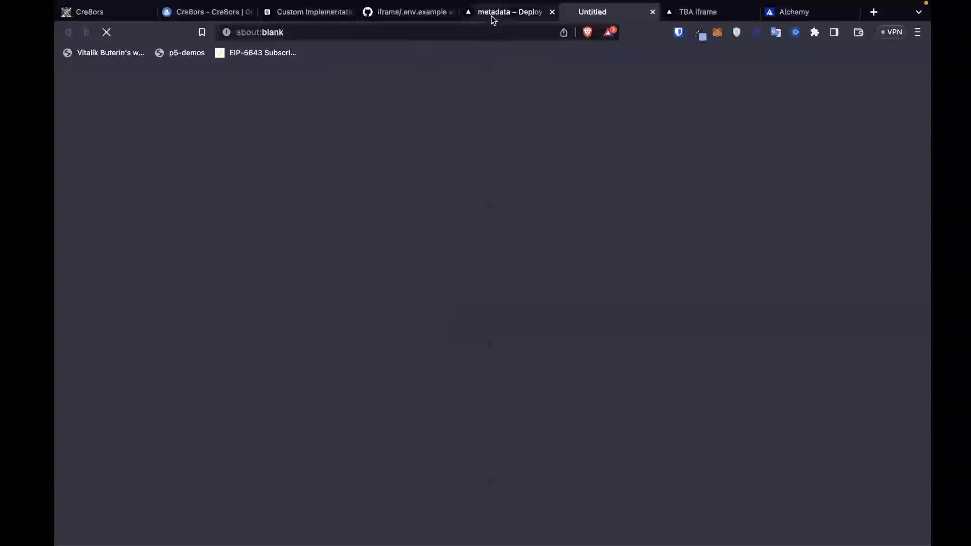
click(490, 14)
click(604, 445)
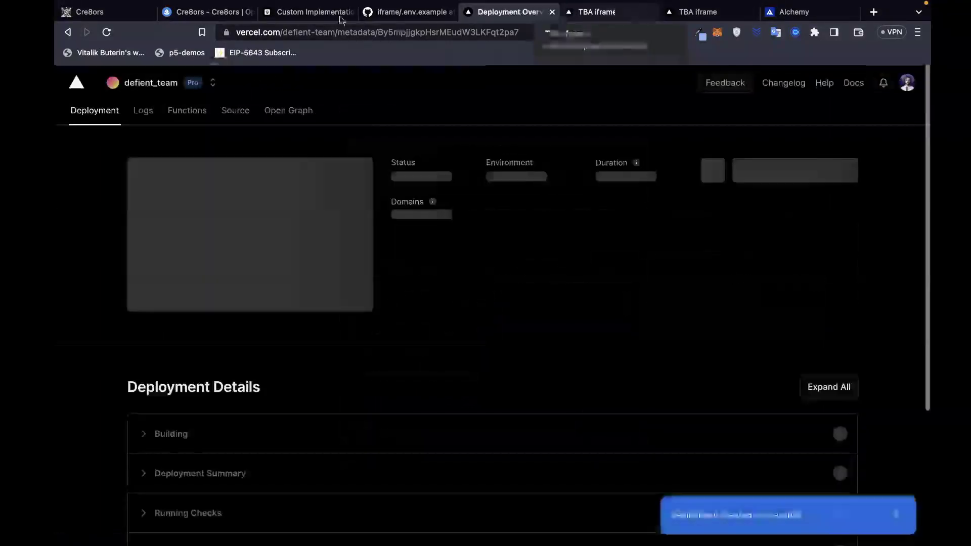
click(698, 12)
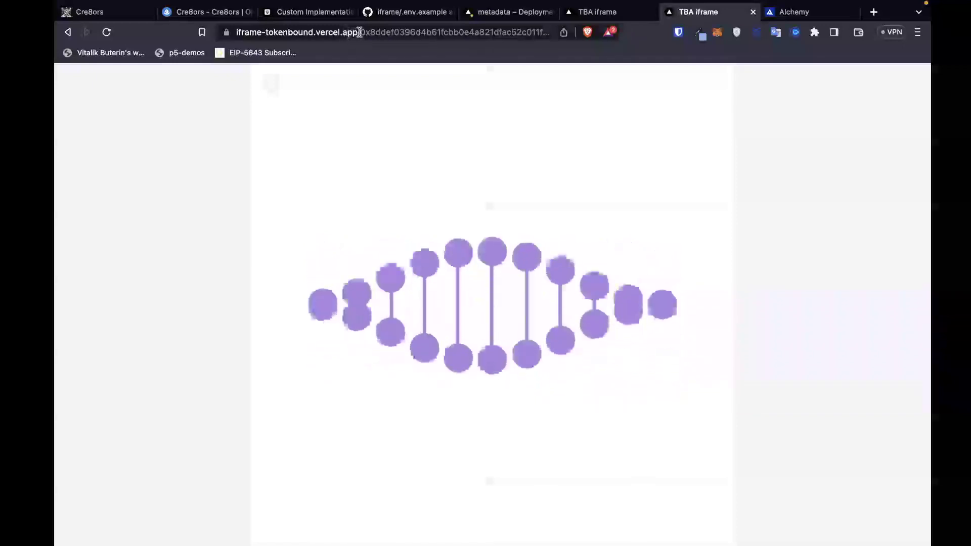
Step: Load the copied token path after metadata-peach.vercel.app/, which shows No image for now
drag(359, 32, 576, 21)
key(ctrl+c)
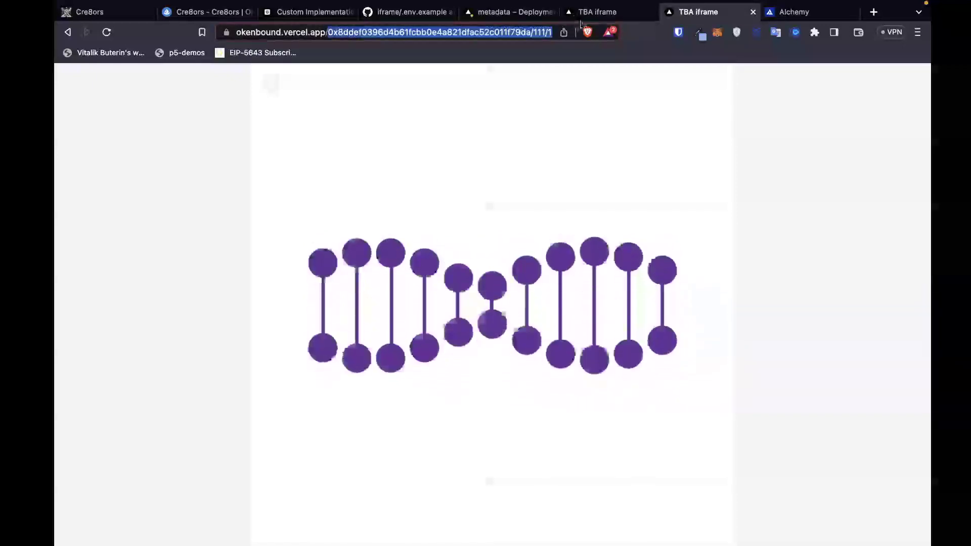
click(586, 12)
click(453, 36)
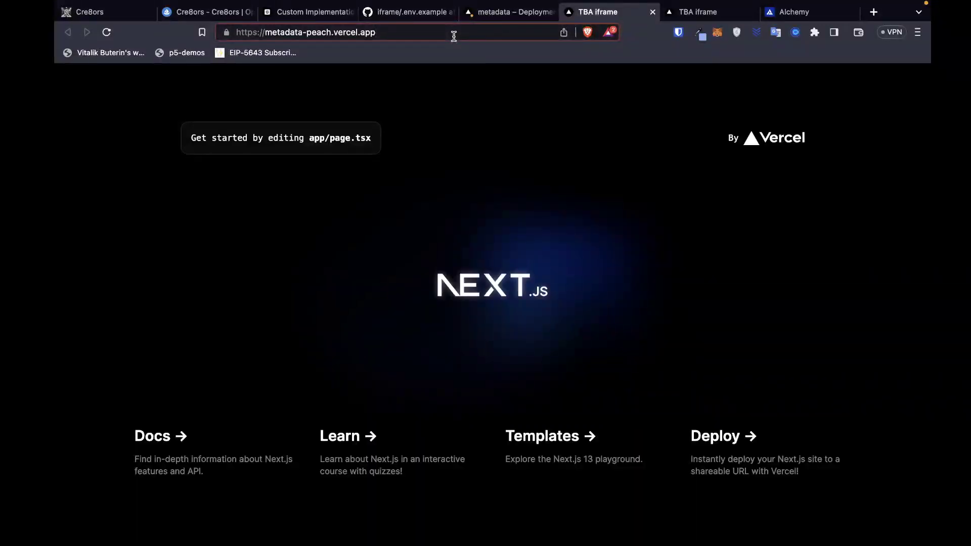
text(/)
key(ctrl+v)
key(Return)
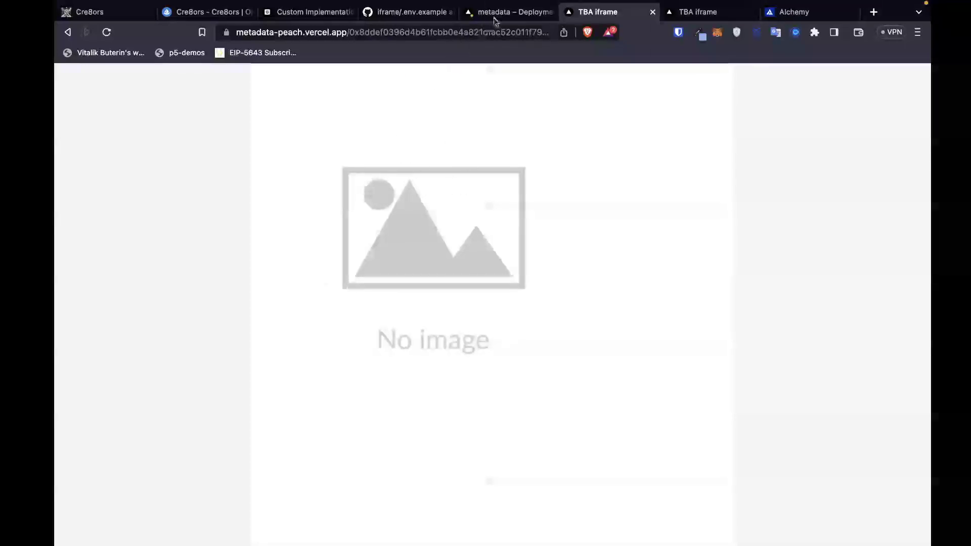
click(501, 14)
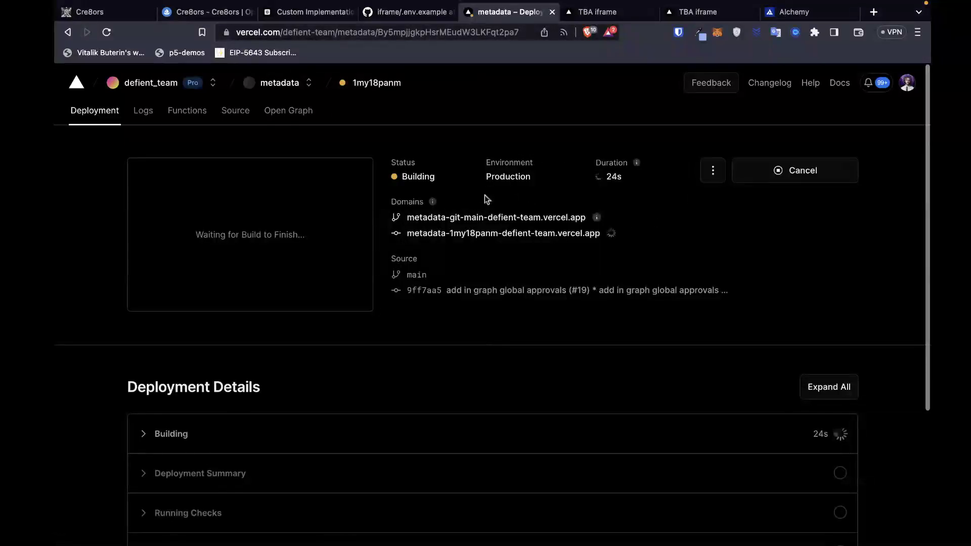
Step: Add metadata.cre8ors.com as a domain in the metadata project's Domains settings
click(284, 82)
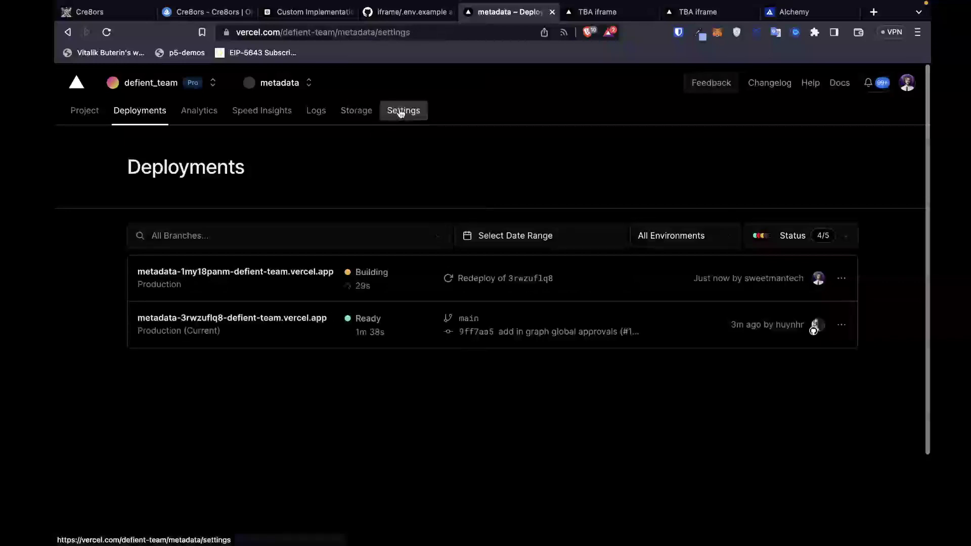
click(403, 111)
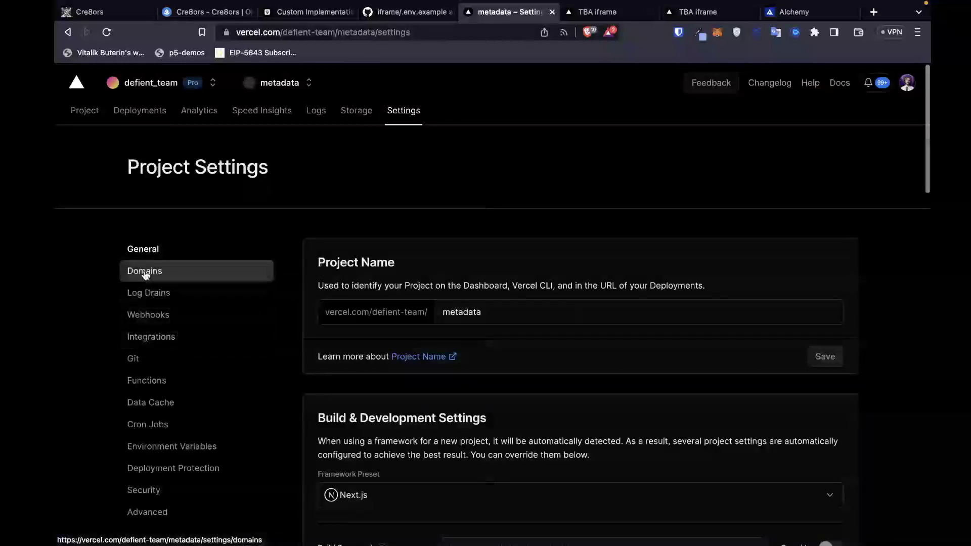
click(144, 271)
scroll(360, 359, down, 1)
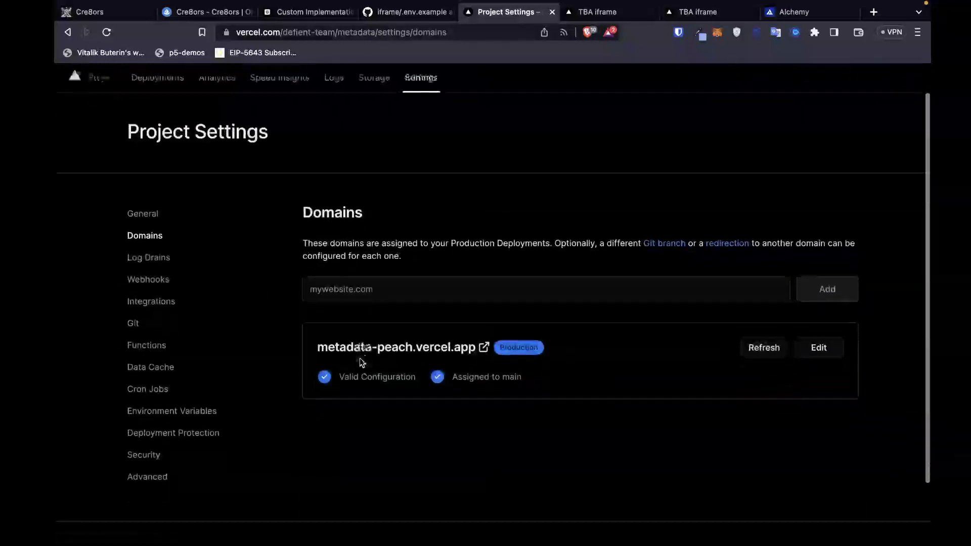
click(359, 291)
text(met)
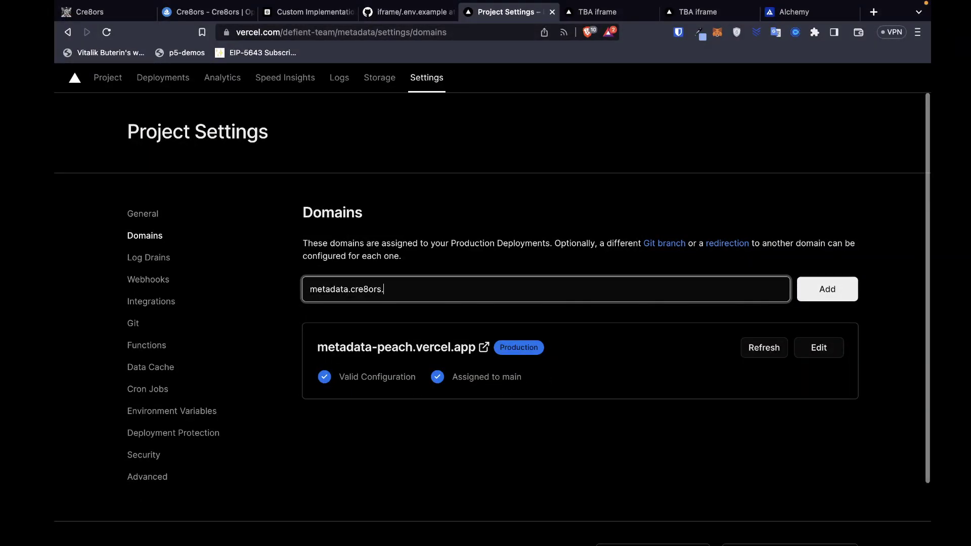
text(adata.cre8ors.)
click(874, 11)
text(cre8)
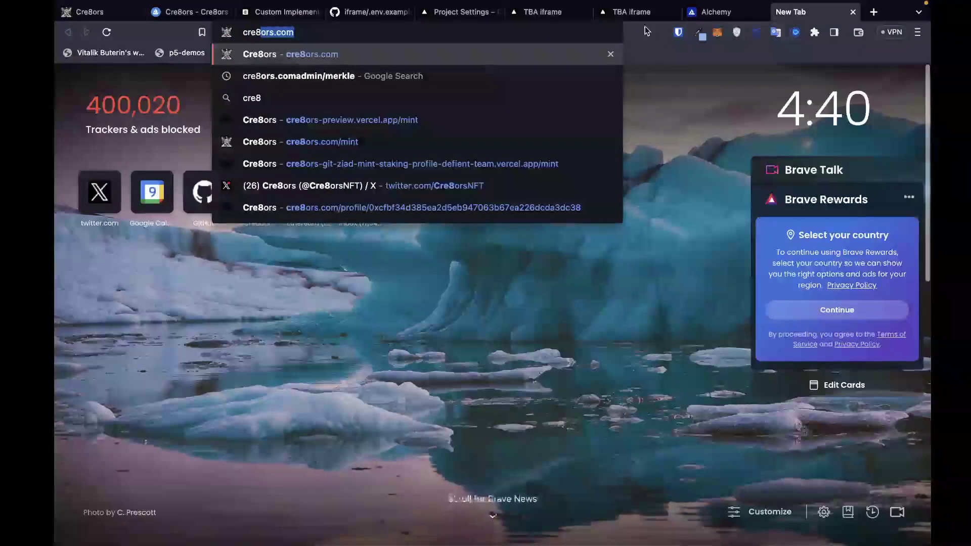
click(639, 19)
click(542, 16)
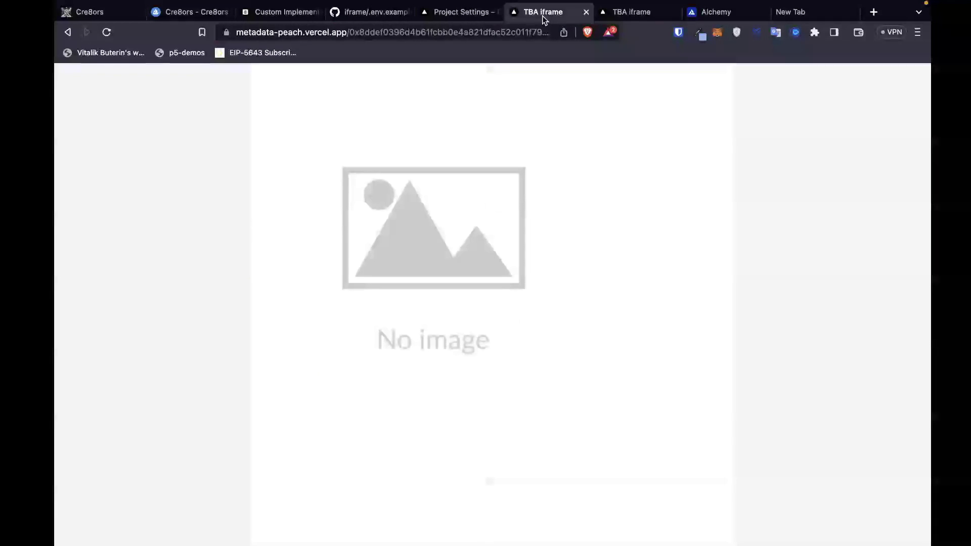
click(445, 16)
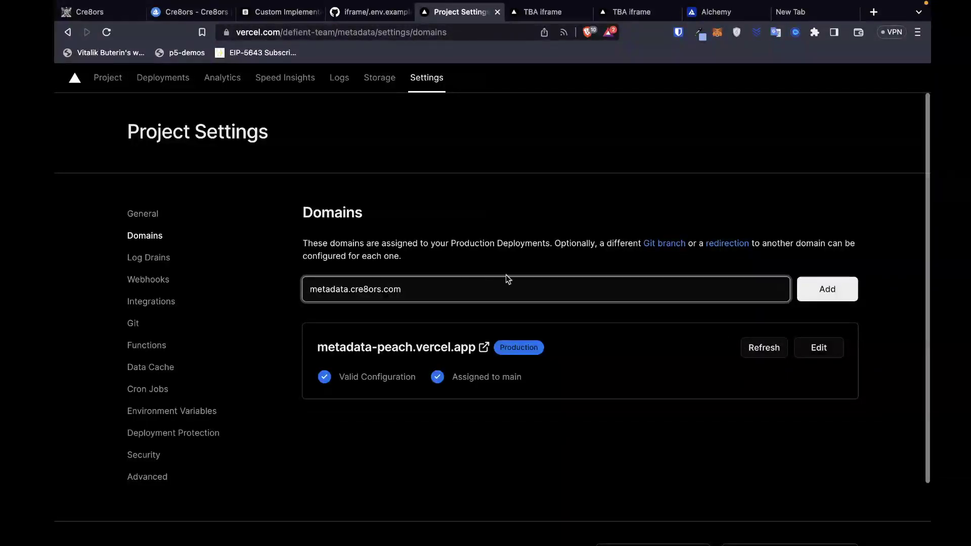
click(825, 298)
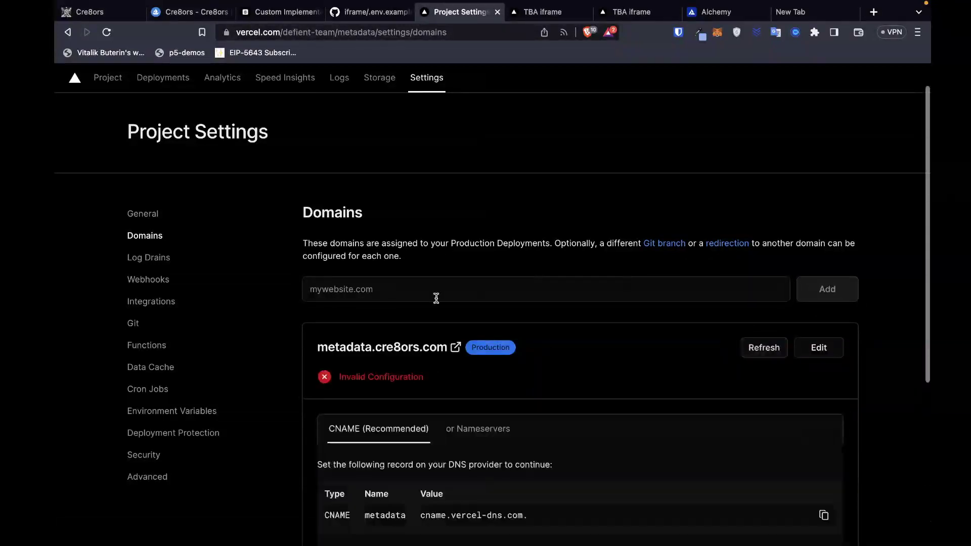
Step: Review the domain's CNAME record, recheck the iframe pages, and return to Deployments
scroll(391, 379, down, 3)
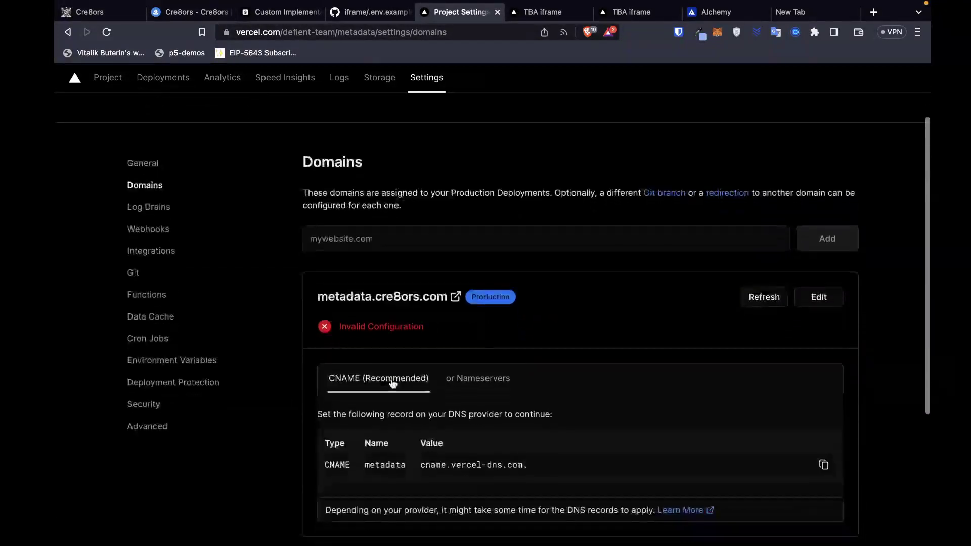
scroll(393, 381, down, 1)
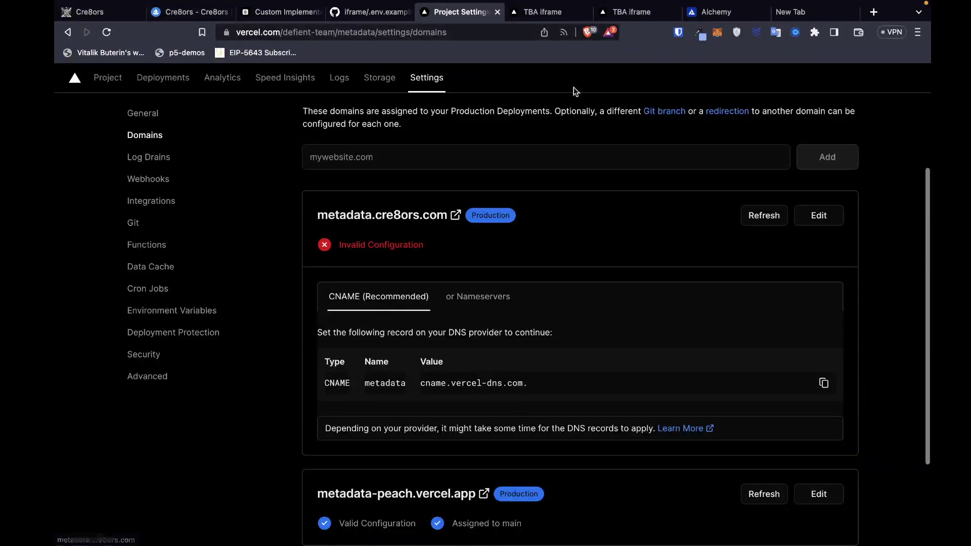
click(546, 15)
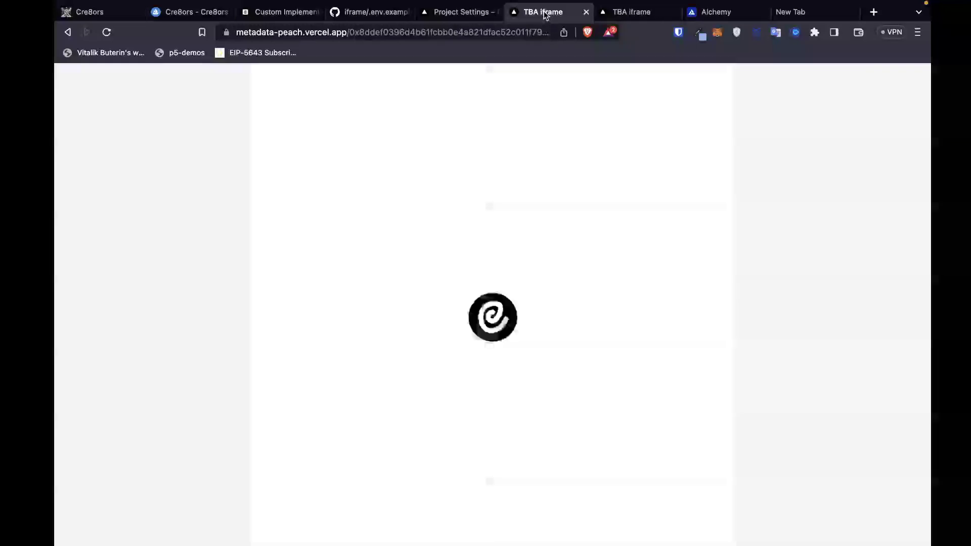
click(618, 10)
click(457, 12)
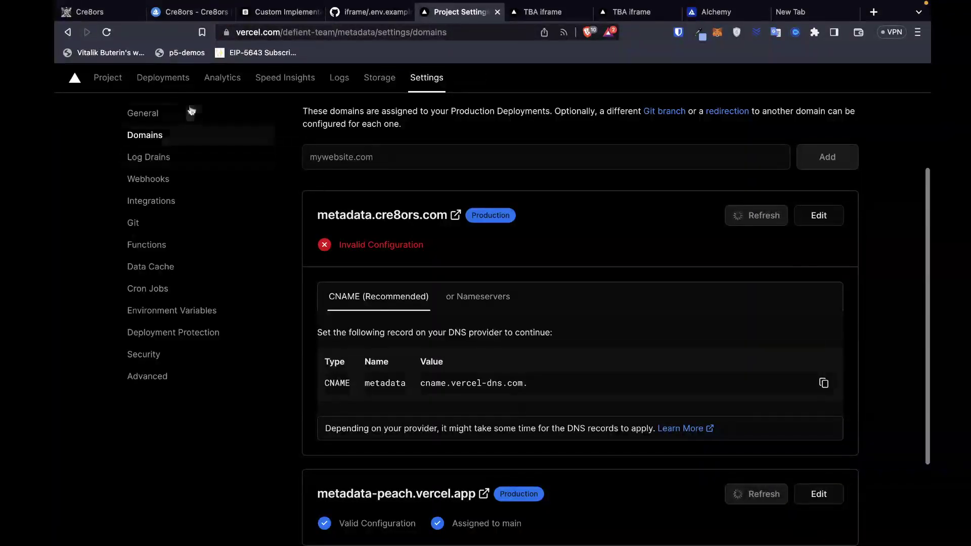
click(165, 78)
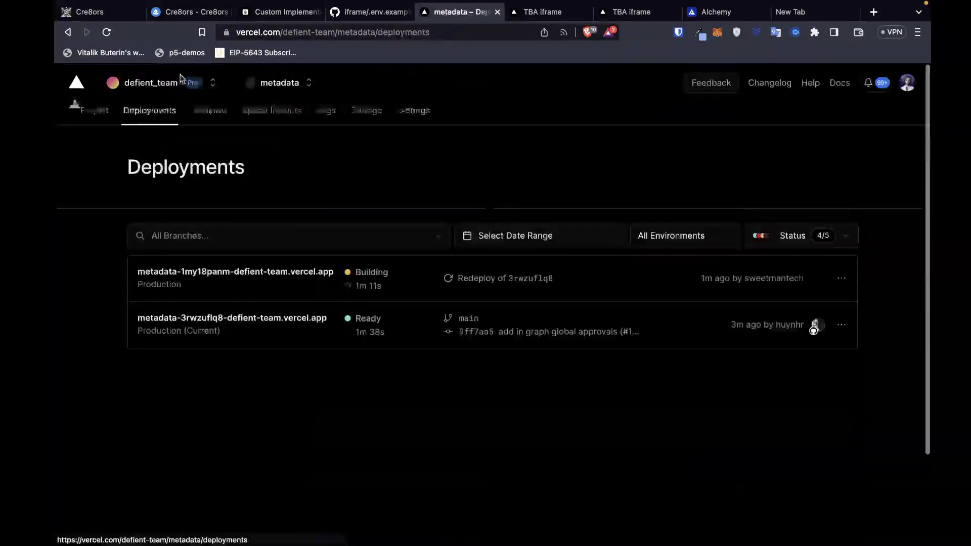
Step: Watch the redeploy's build logs until it is Ready after 1m 38s, serving metadata.cre8ors.com
click(297, 274)
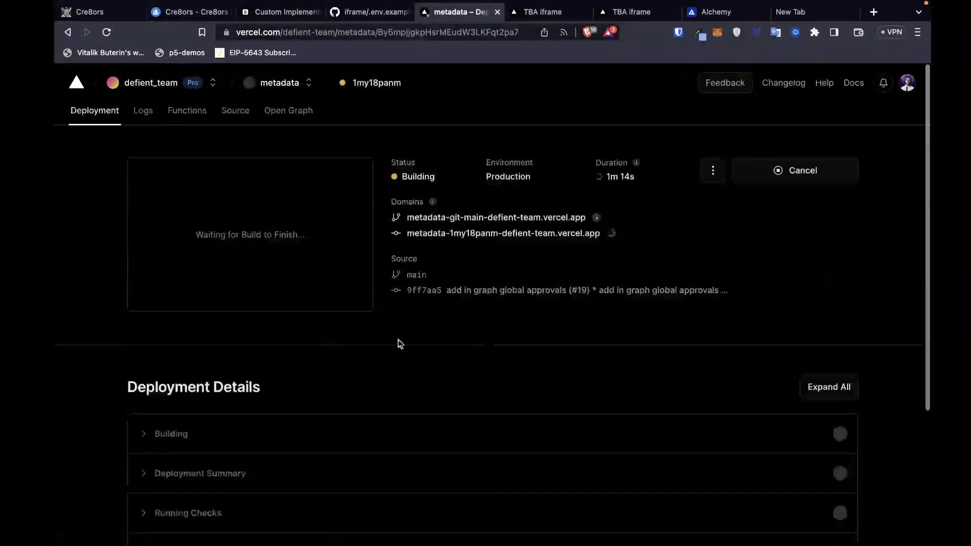
click(330, 433)
scroll(330, 432, down, 15)
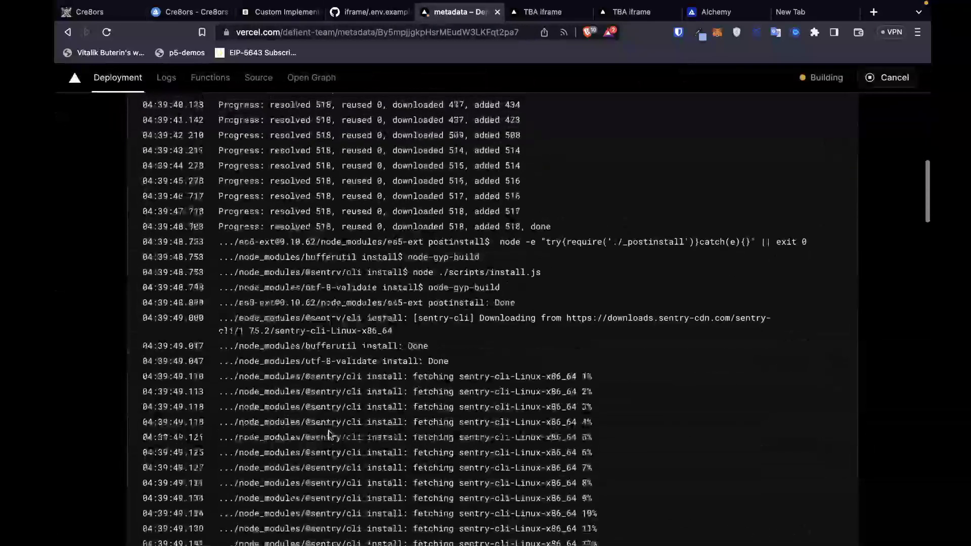
scroll(329, 433, down, 20)
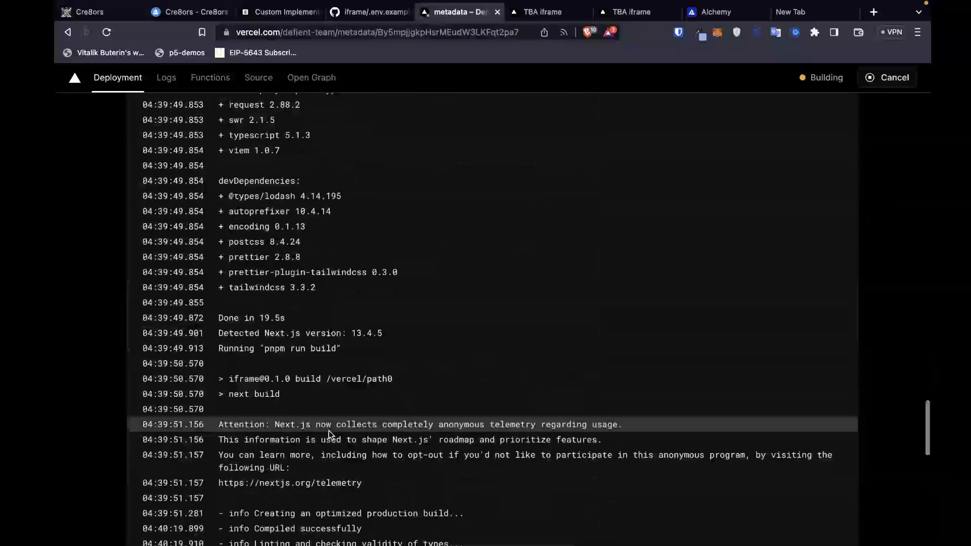
scroll(330, 433, down, 10)
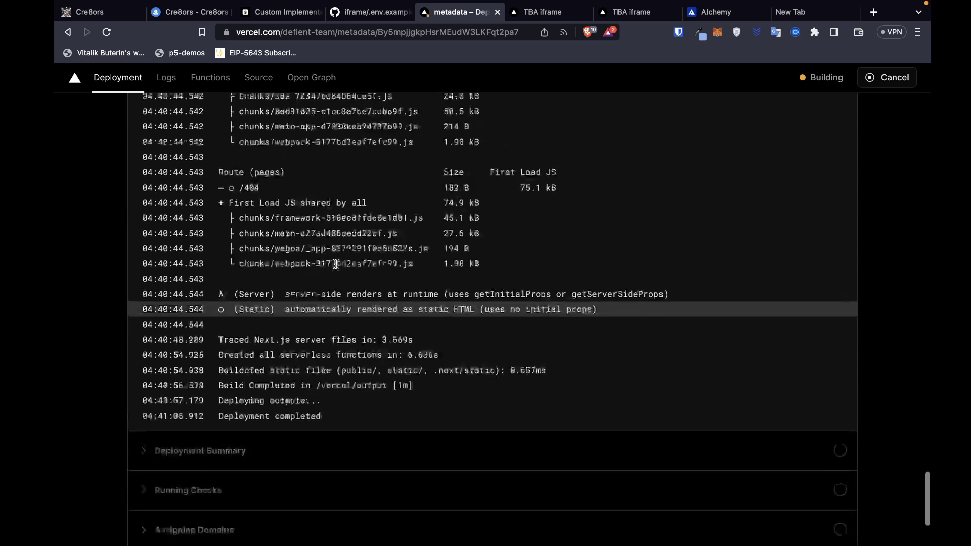
scroll(335, 264, up, 20)
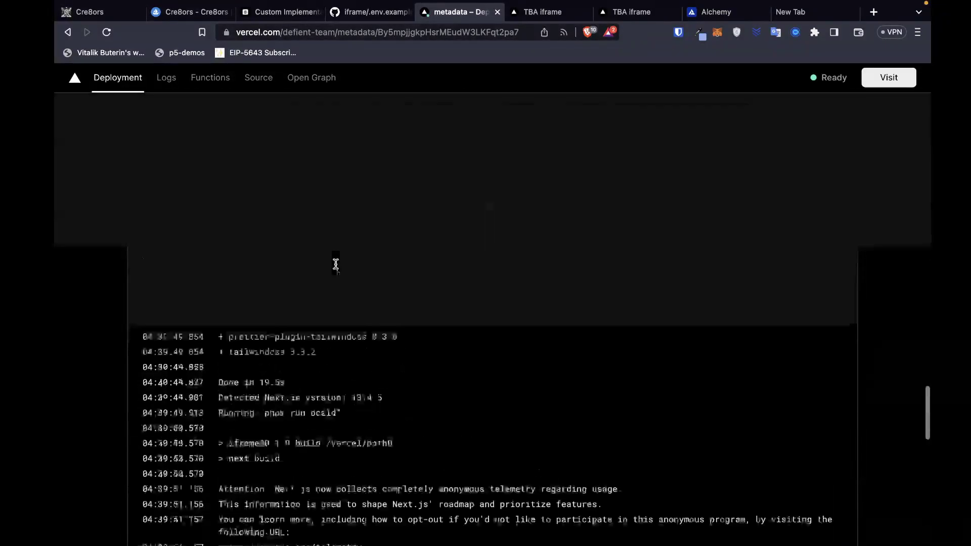
Step: Reload the deployed iframe page and toggle it to show the Cre8ors token's animated DNA artwork
mouse_move(610, 12)
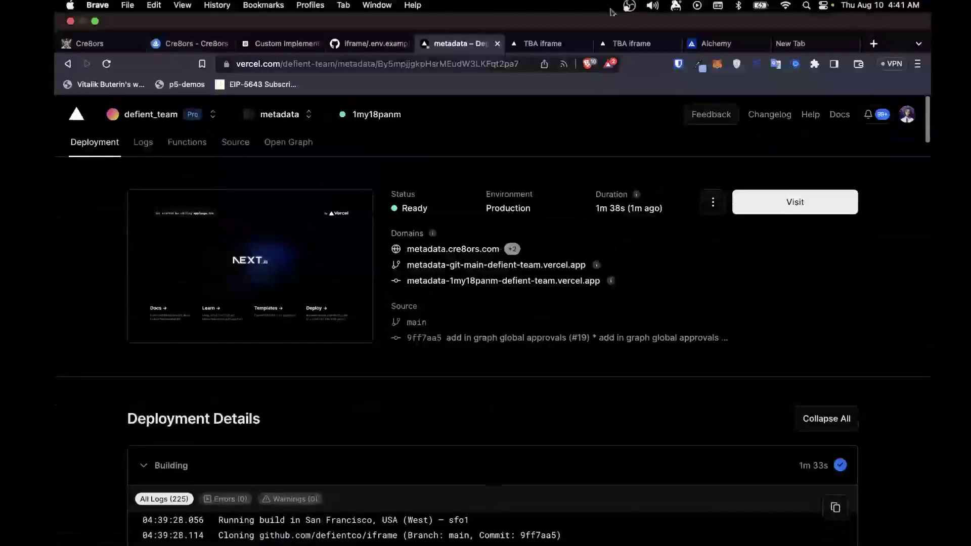
click(542, 45)
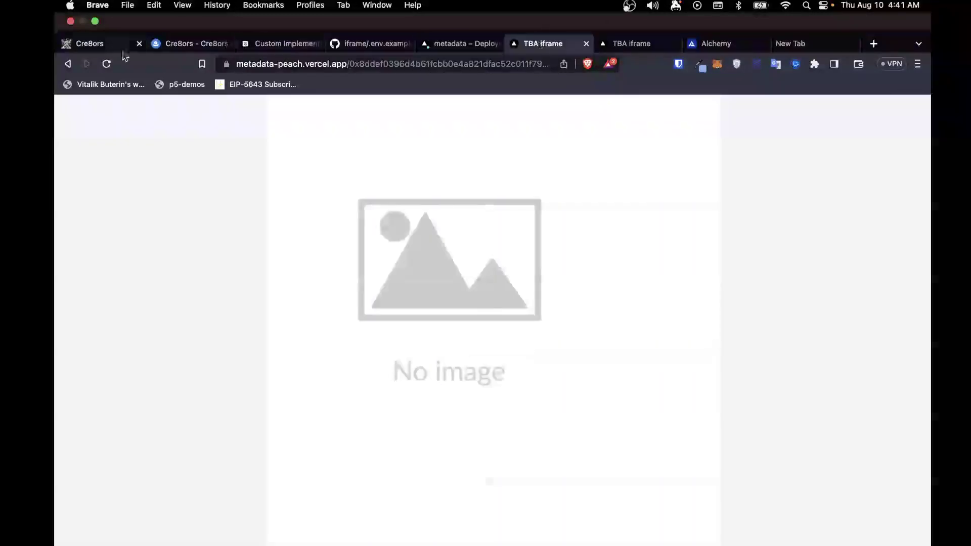
click(106, 64)
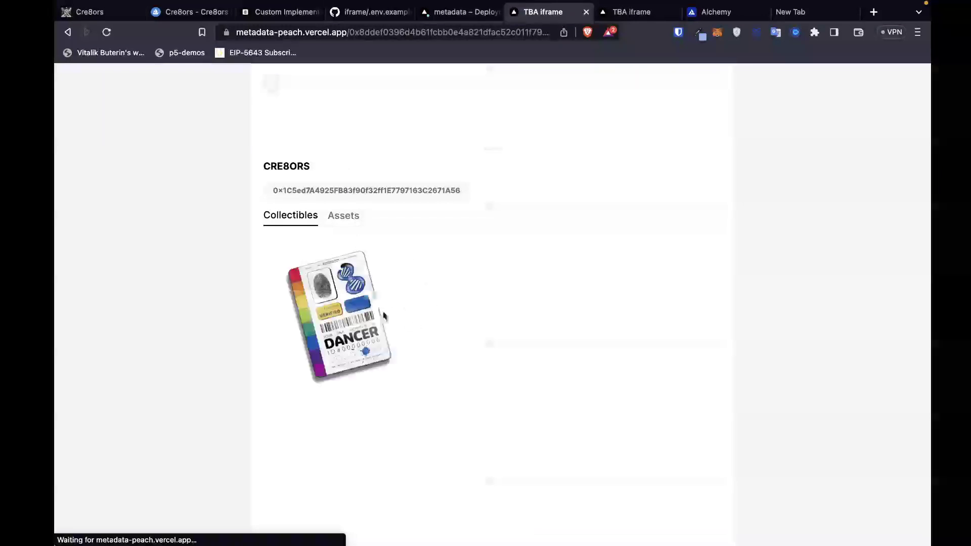
click(271, 86)
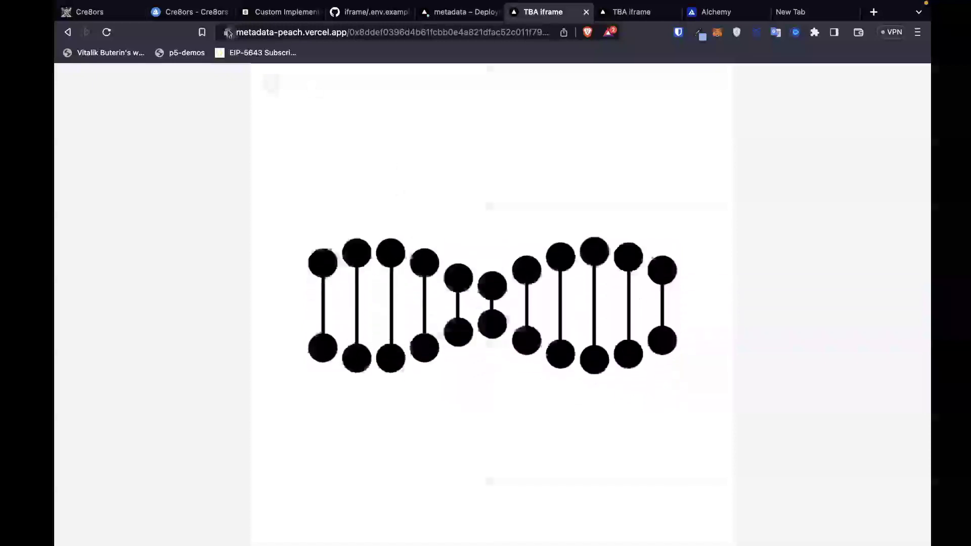
click(294, 135)
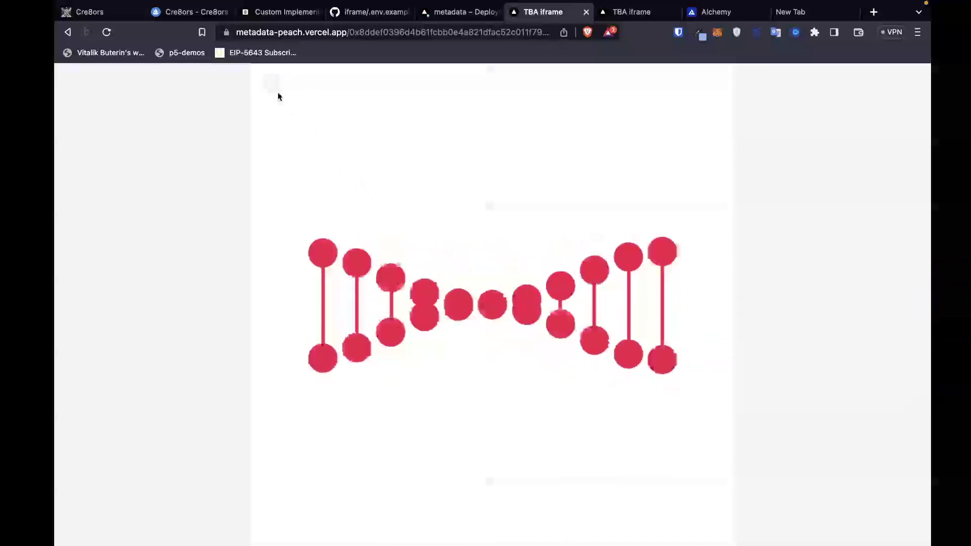
click(191, 13)
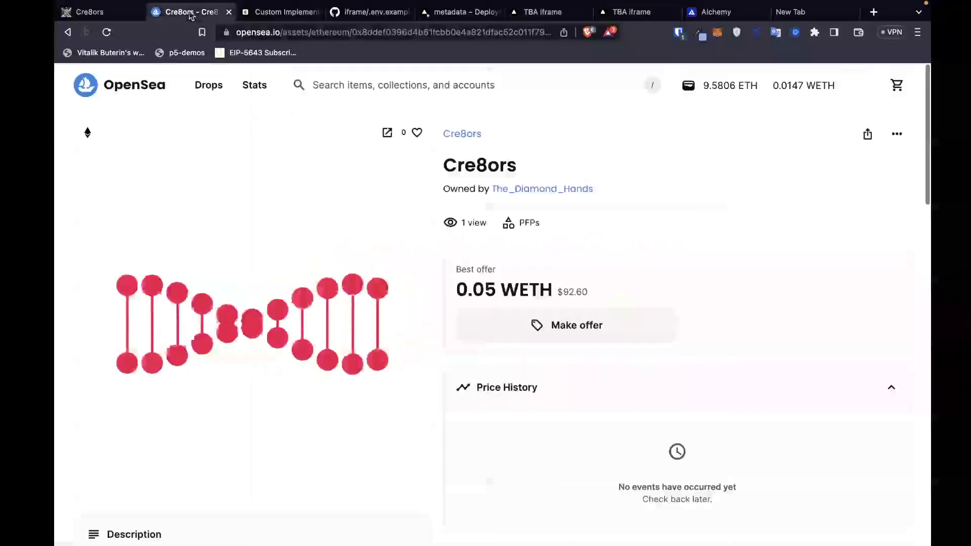
Step: Watch the colour-cycling DNA animation on the Cre8ors token's OpenSea page
click(343, 167)
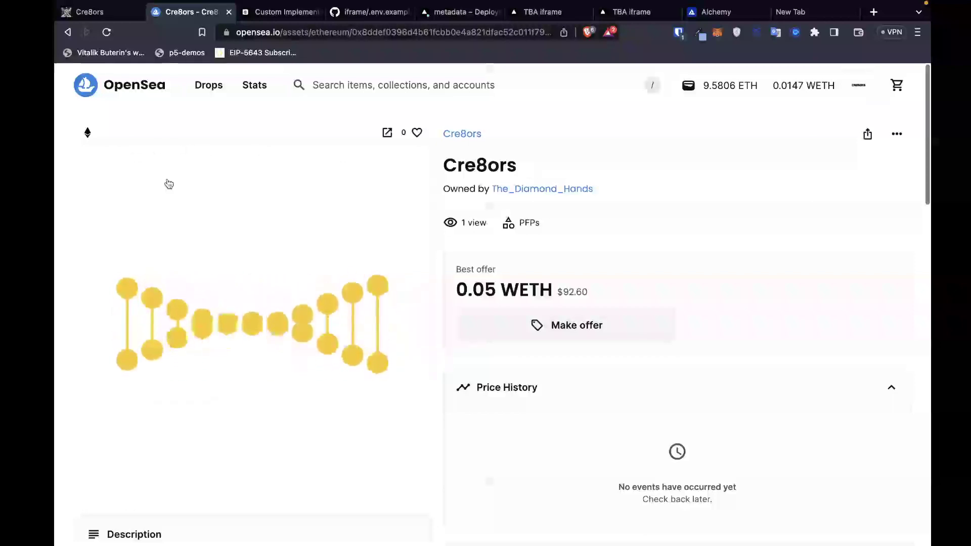
click(104, 160)
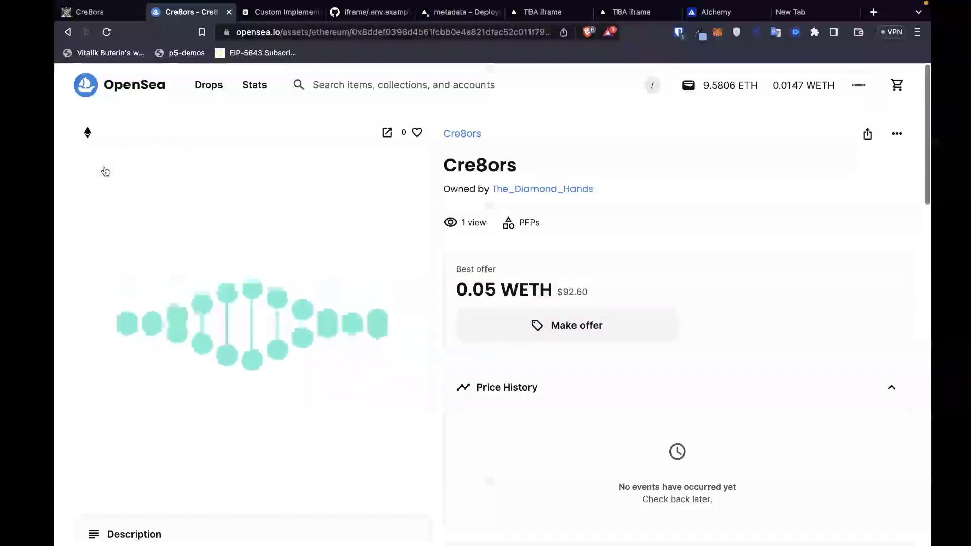
click(111, 179)
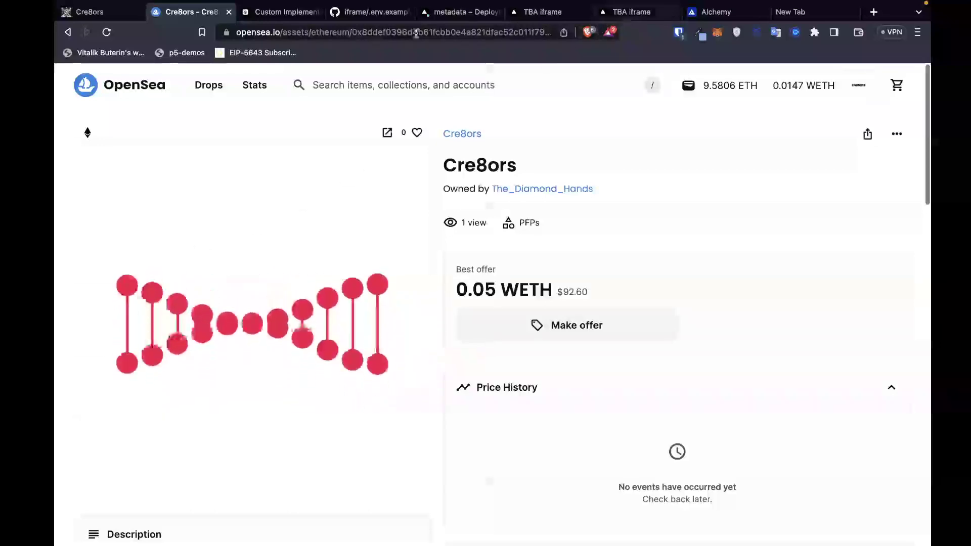
click(362, 13)
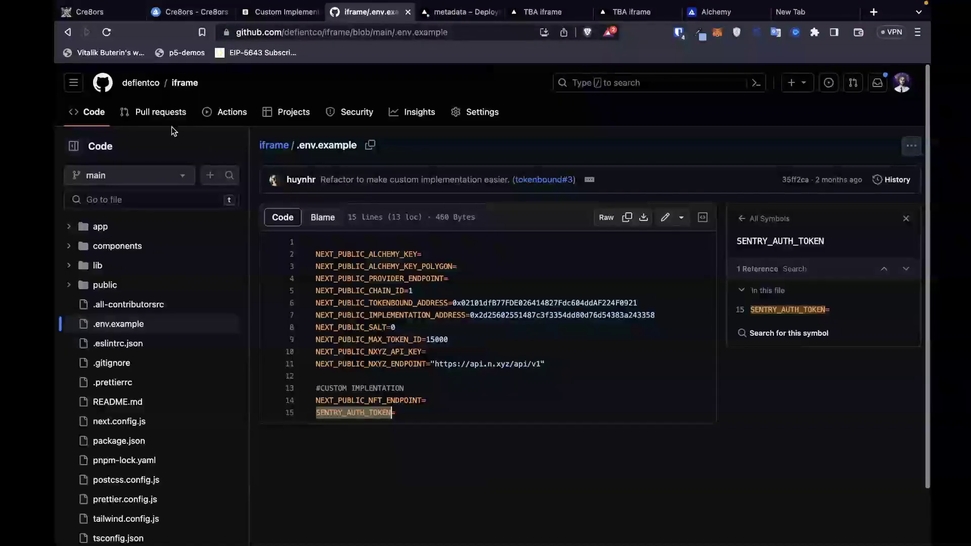
Step: Open the defientco/iframe repository's main page and browse its file list
click(186, 85)
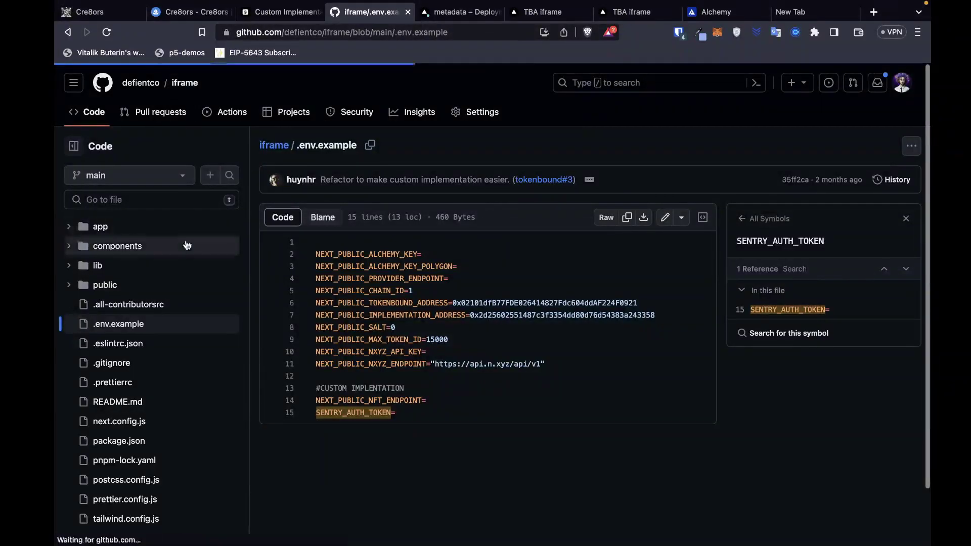
scroll(210, 356, down, 2)
scroll(209, 360, down, 3)
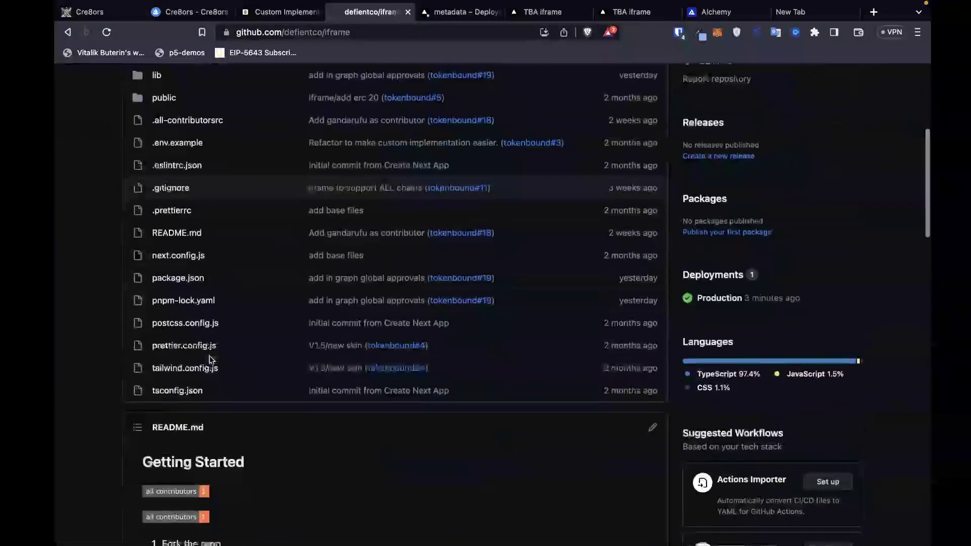
scroll(209, 359, up, 2)
scroll(210, 359, left, 2)
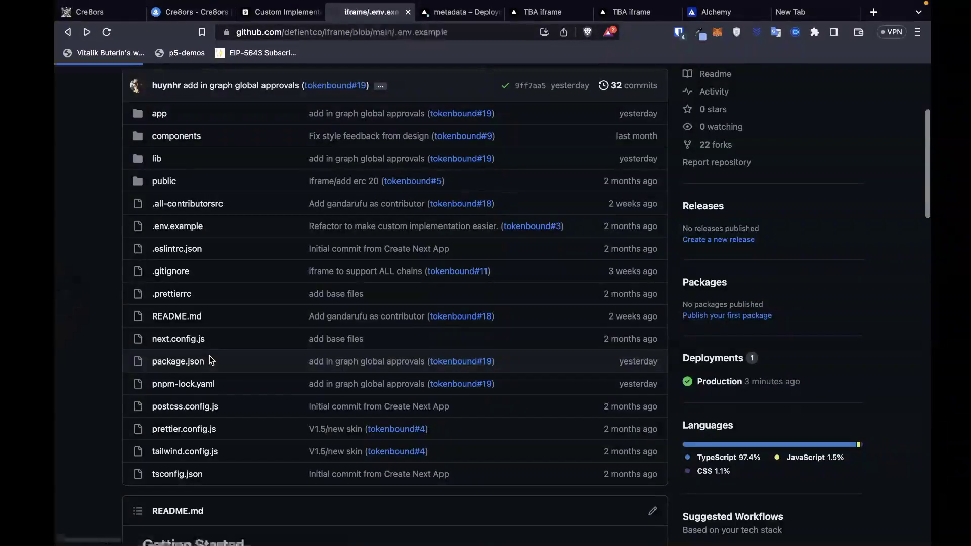
scroll(210, 356, right, 2)
scroll(242, 222, up, 5)
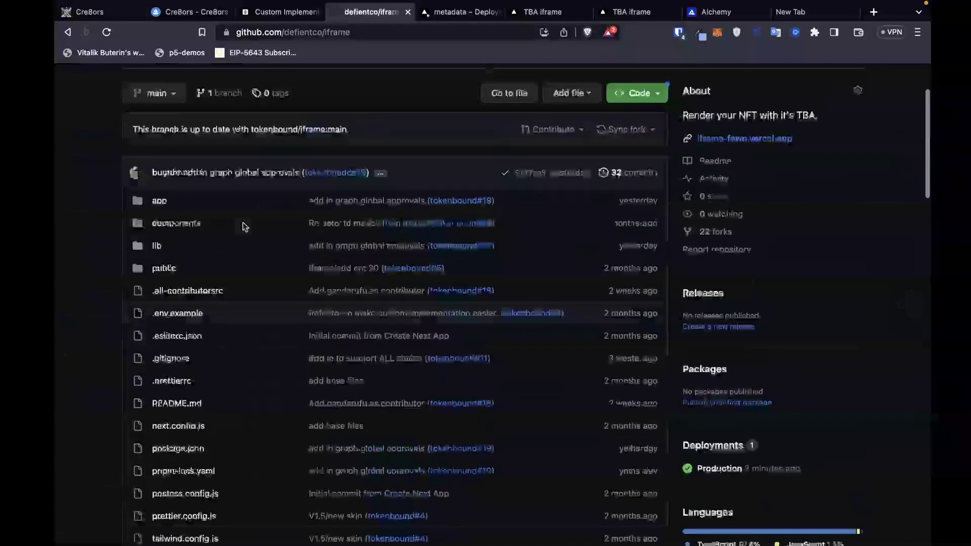